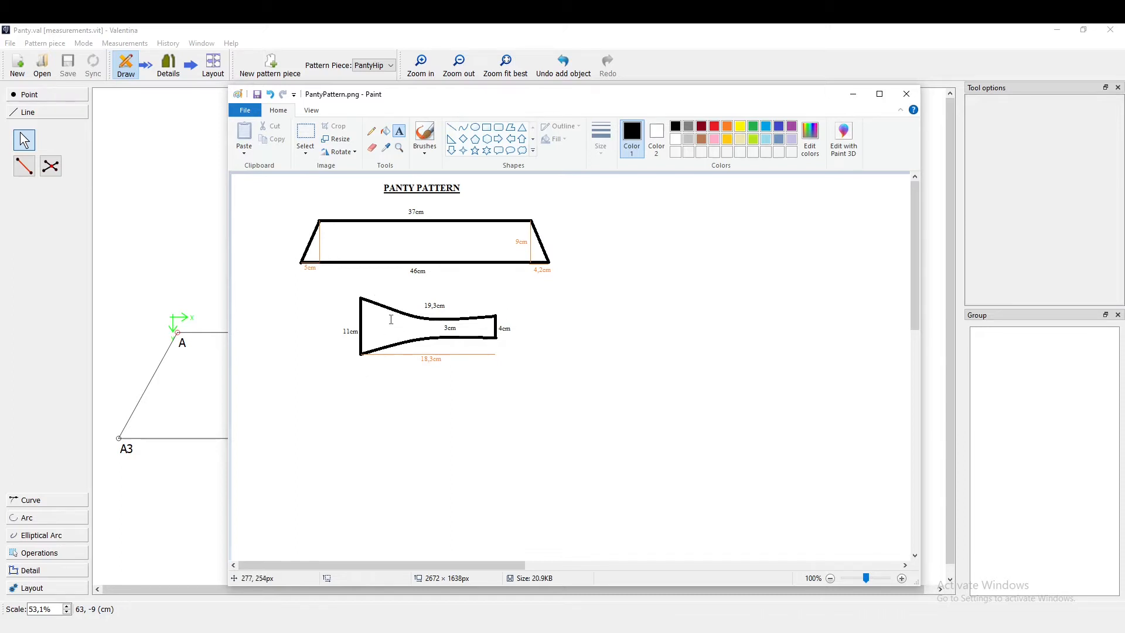
- Return to Valentina and add a new pattern piece labelled PantyCrotch
left_click(180, 253)
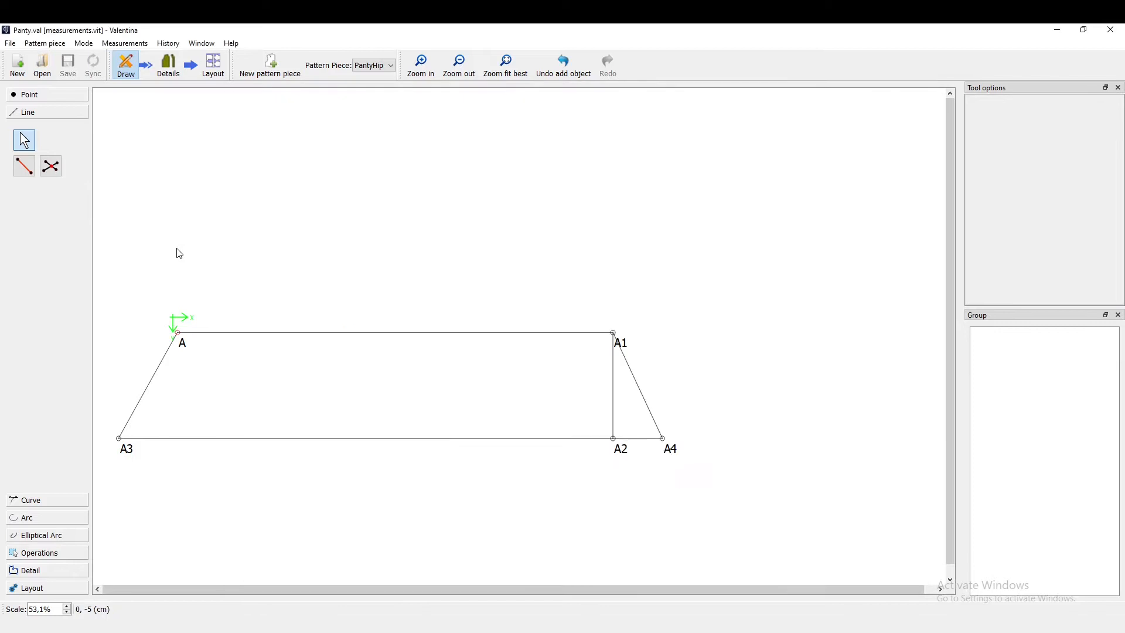
left_click(45, 96)
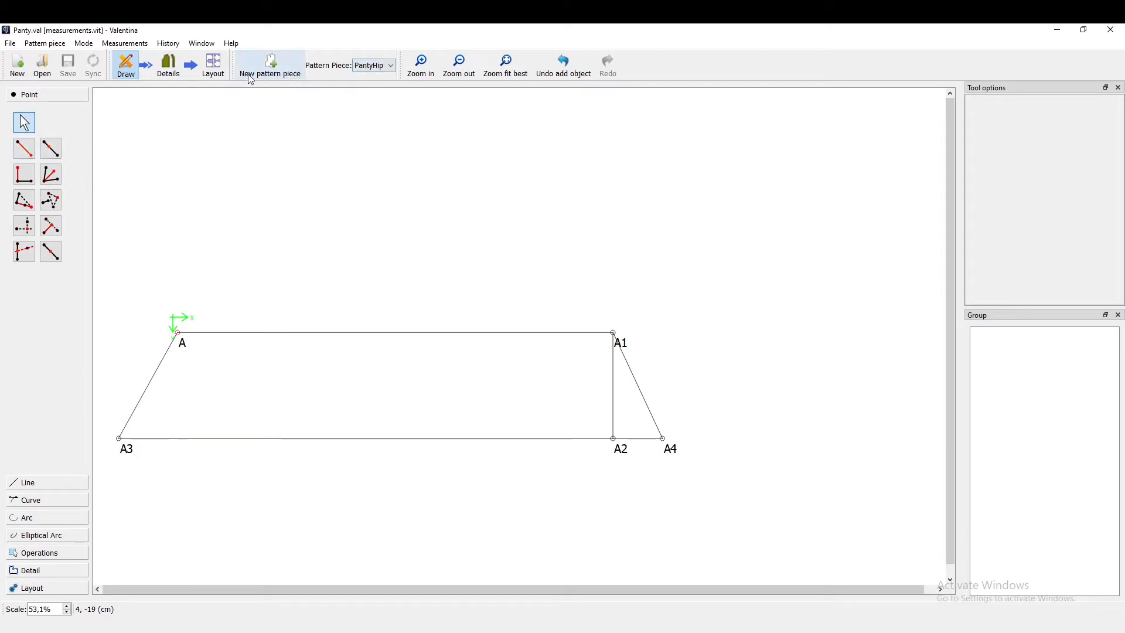
left_click(268, 69)
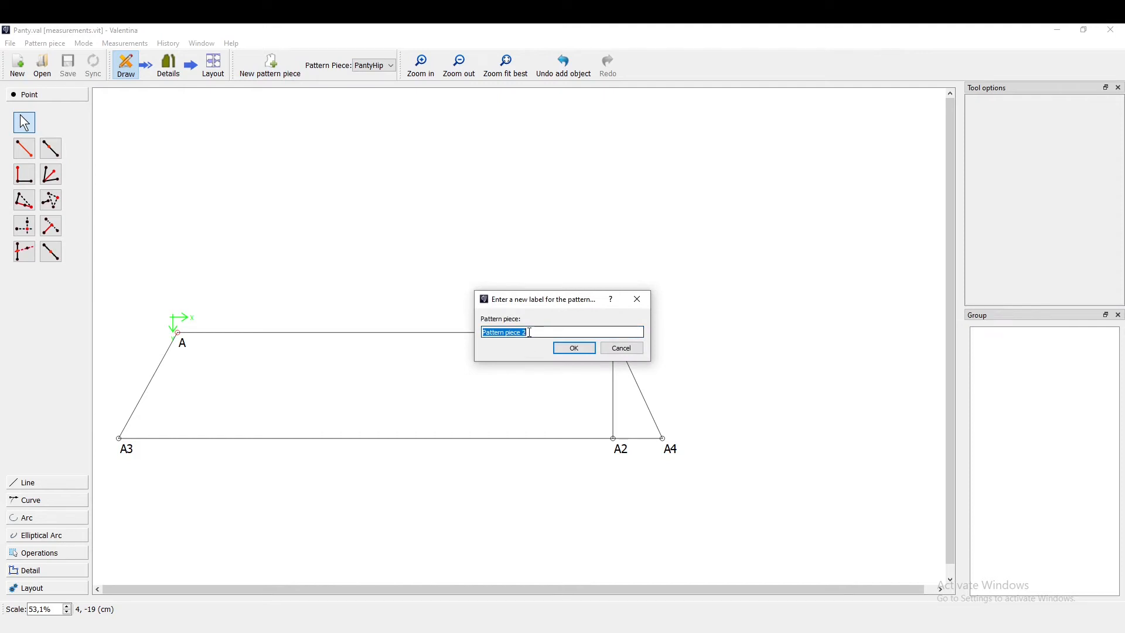
type("PantyCrotch")
left_click(570, 348)
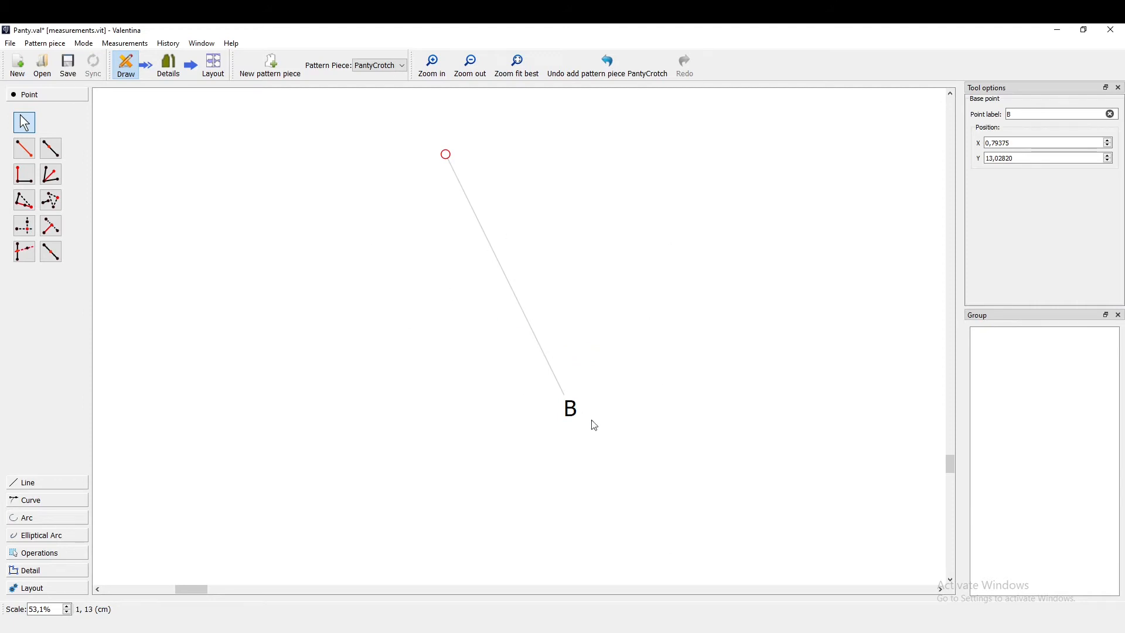
- Move base point B below the hip piece, to about X -2,38 and Y 18,40 cm
scroll(531, 357, "up", 8, "ctrl")
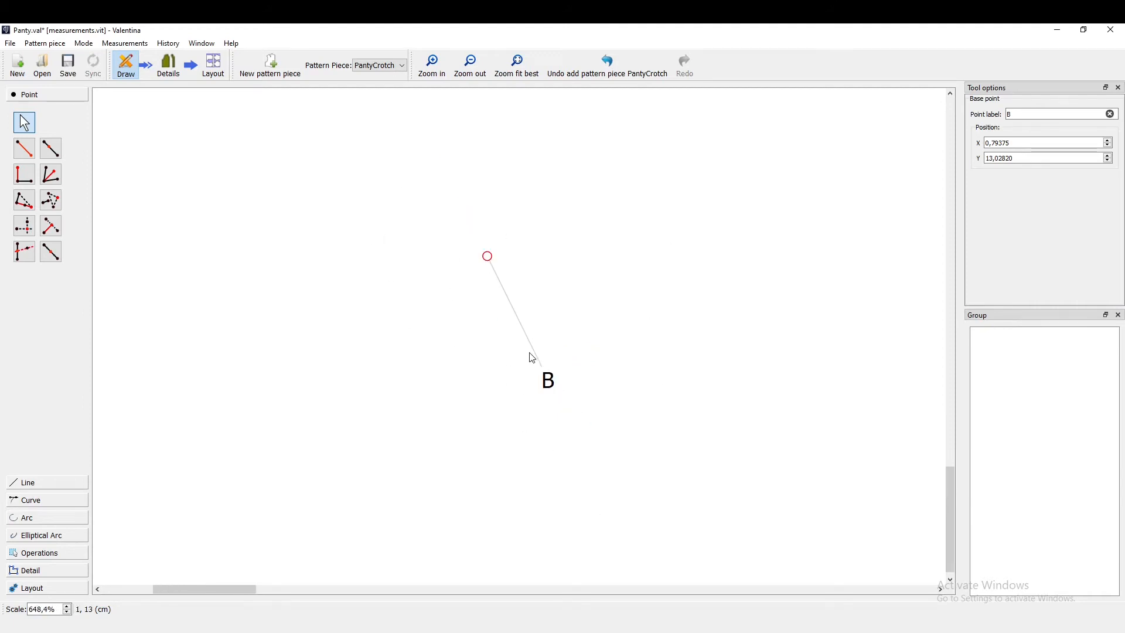
scroll(532, 357, "down", 7, "ctrl")
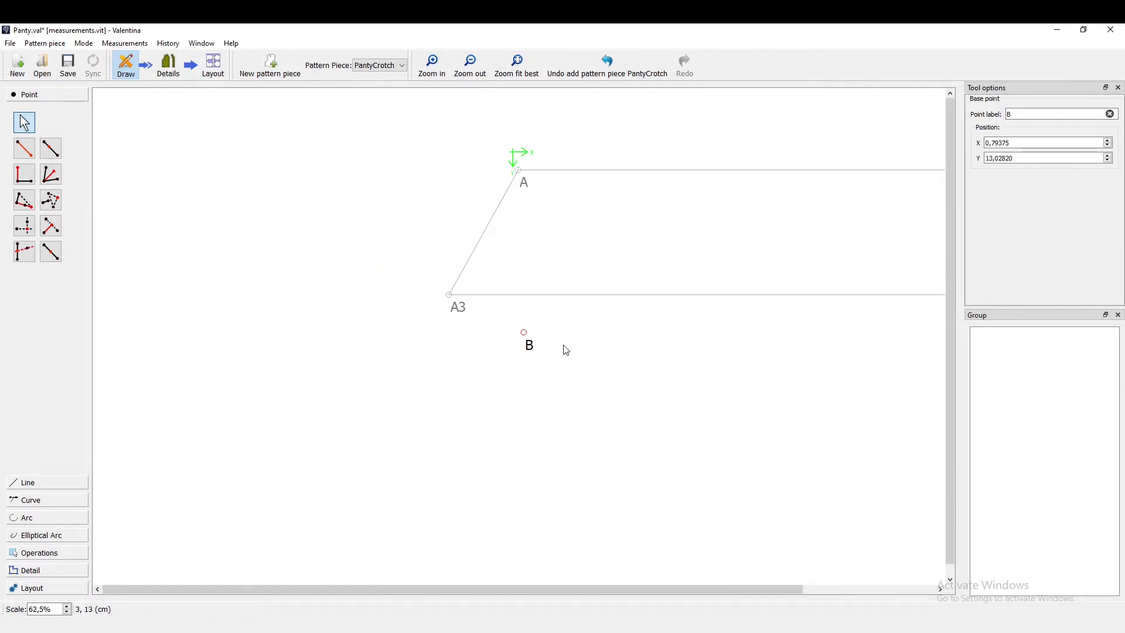
left_click_drag(528, 346, 481, 408)
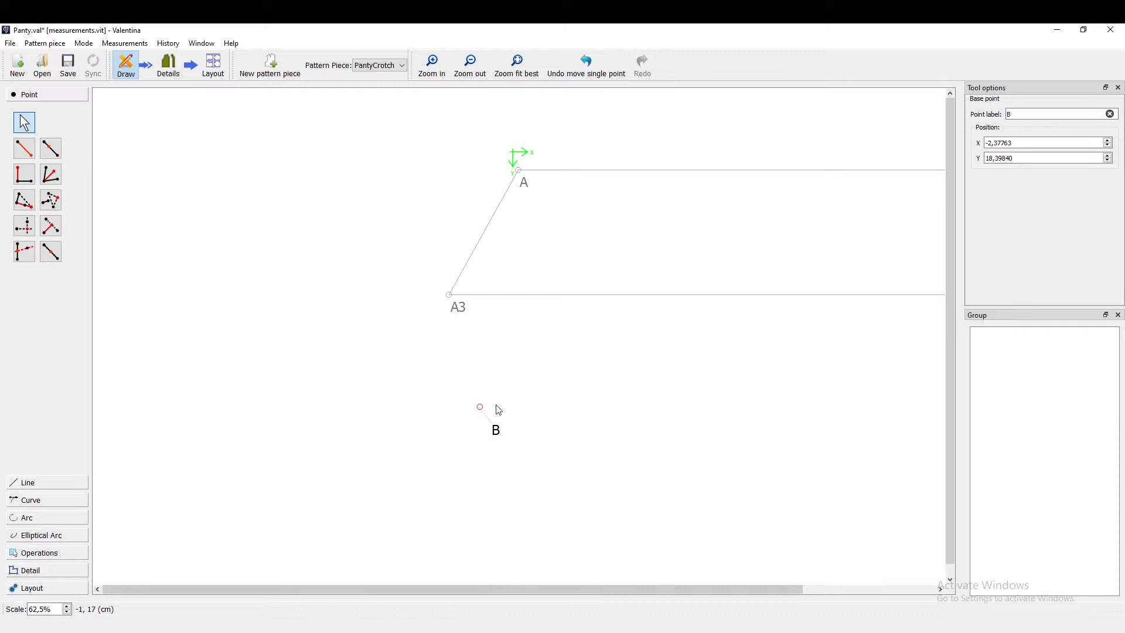
scroll(535, 465, "down", 1)
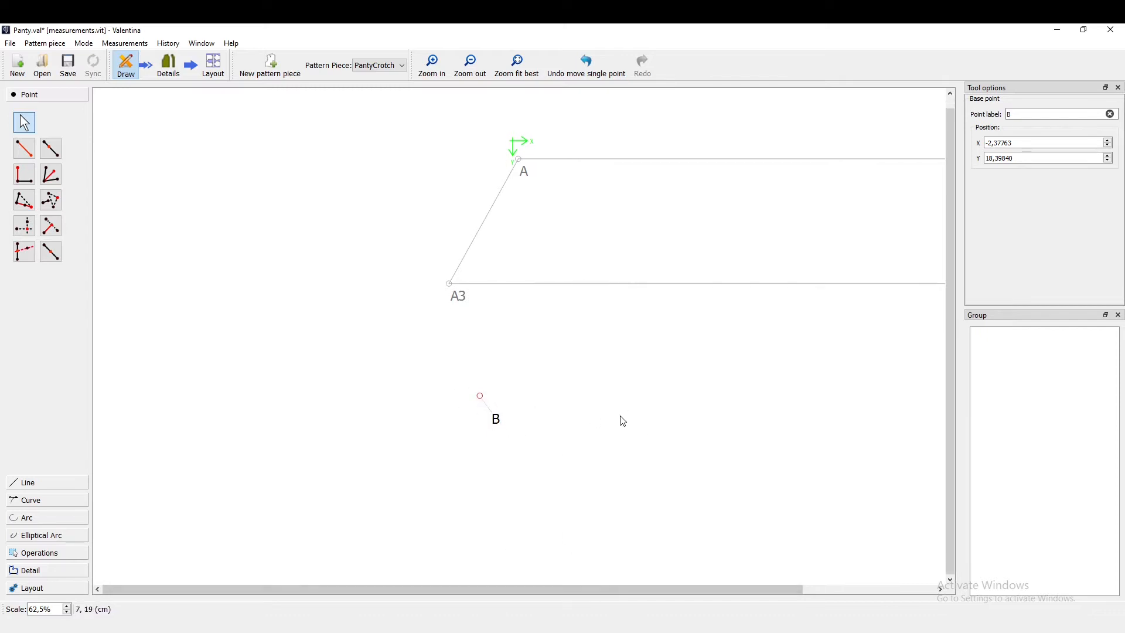
- Consult the crotch sketch in Paint and add a point at distance and angle from B, 11 cm long at 270°
left_click(611, 630)
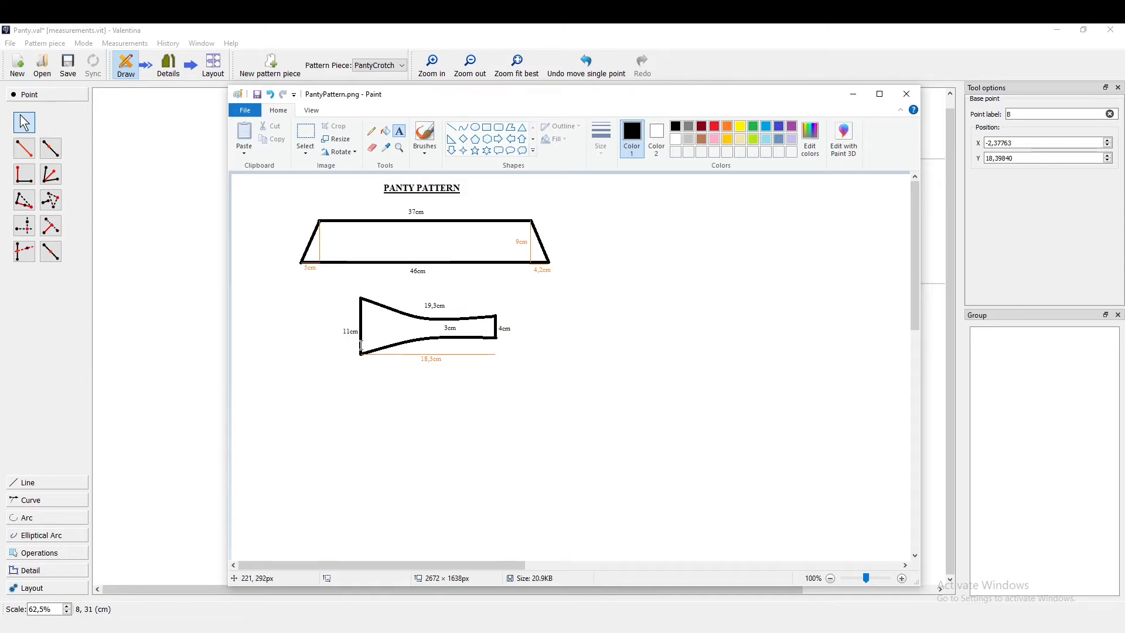
left_click(168, 379)
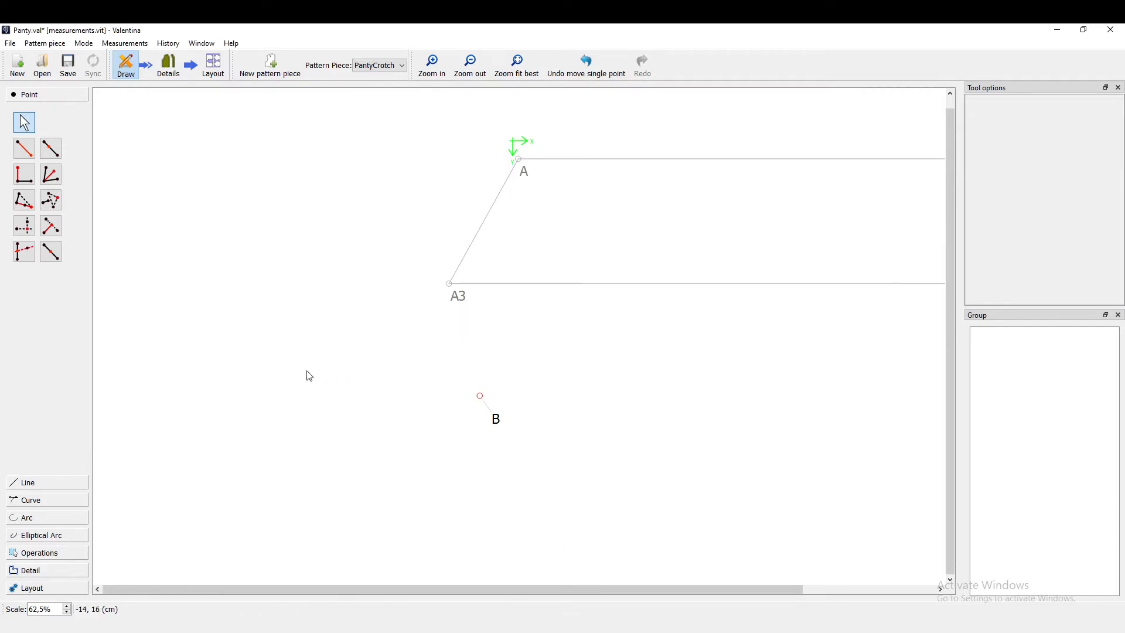
left_click(24, 149)
left_click(480, 396)
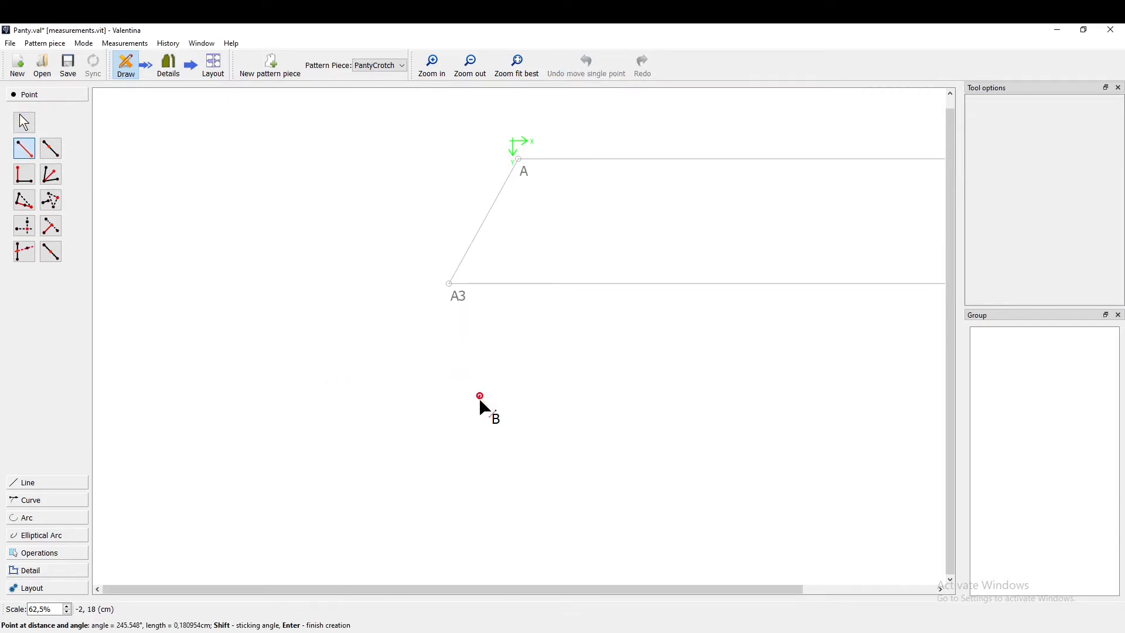
left_click(481, 545)
left_click_drag(505, 315, 467, 315)
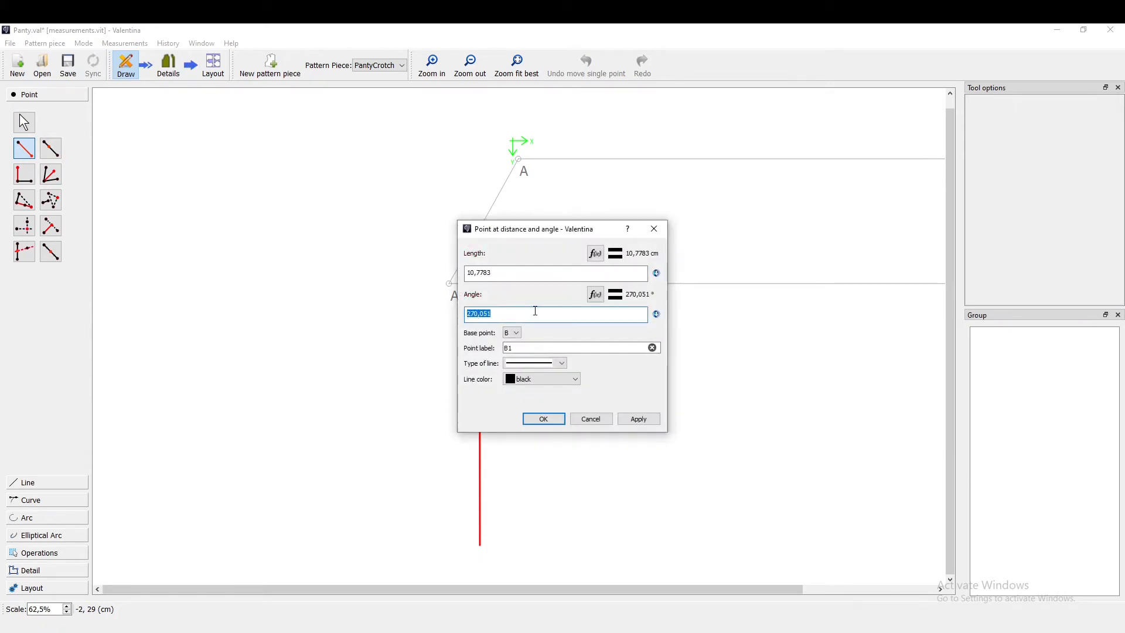
type("270")
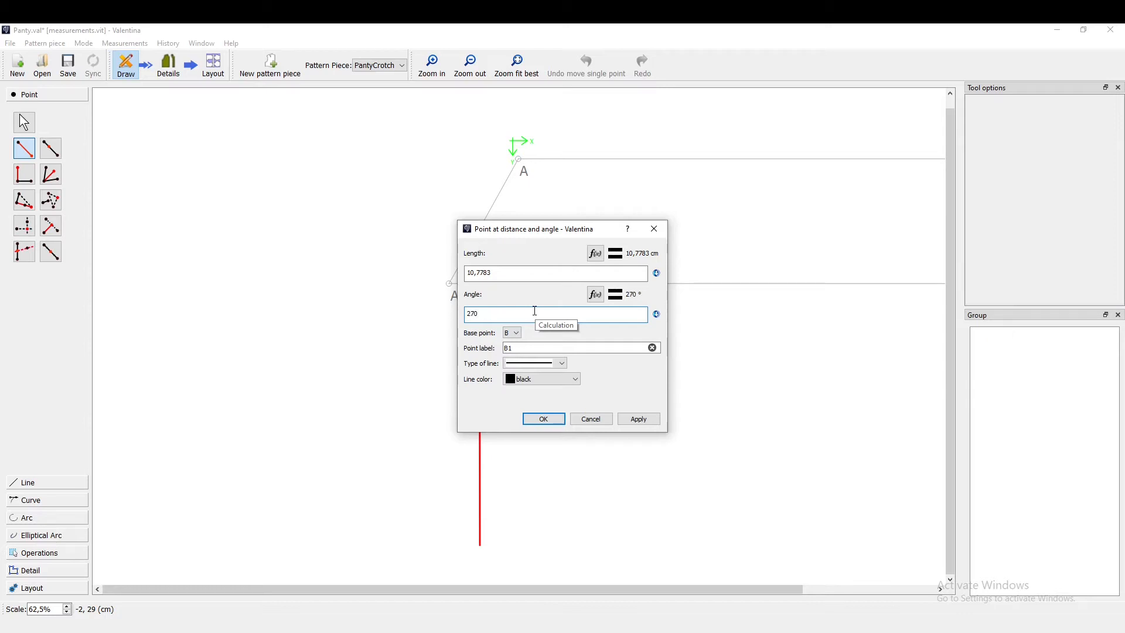
left_click_drag(495, 274, 469, 274)
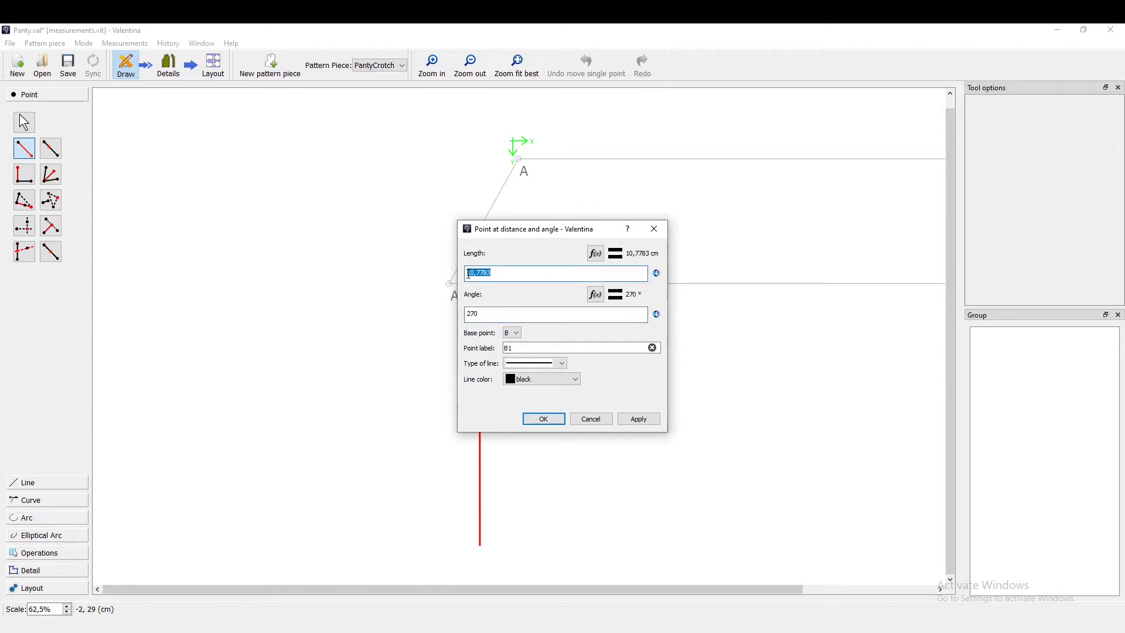
type("11")
left_click(639, 420)
left_click_drag(555, 232, 727, 212)
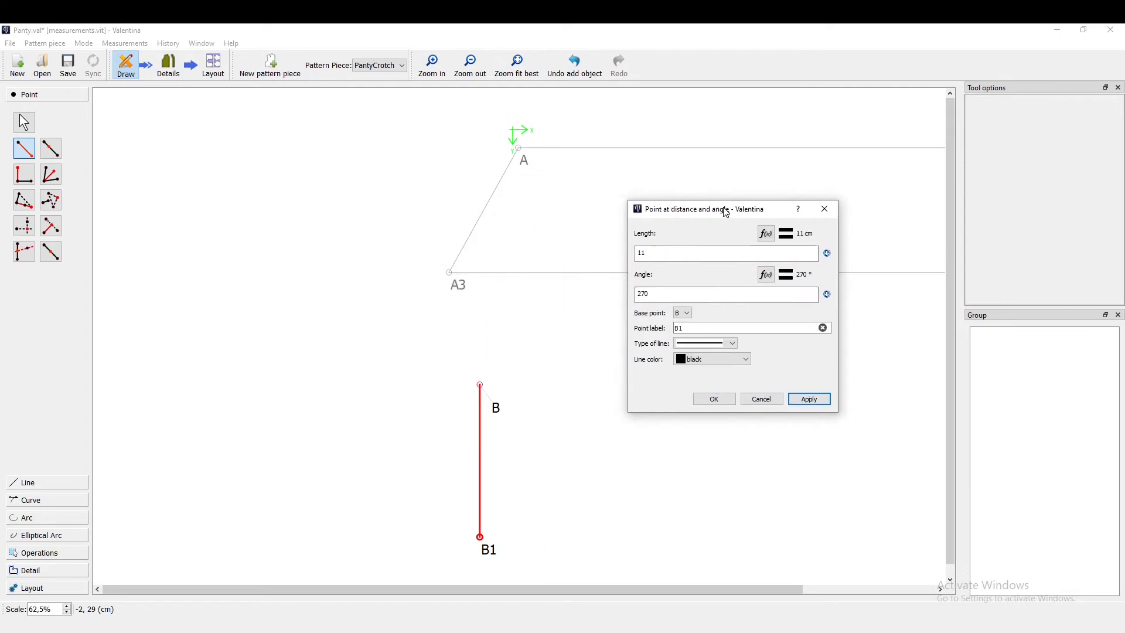
left_click(715, 400)
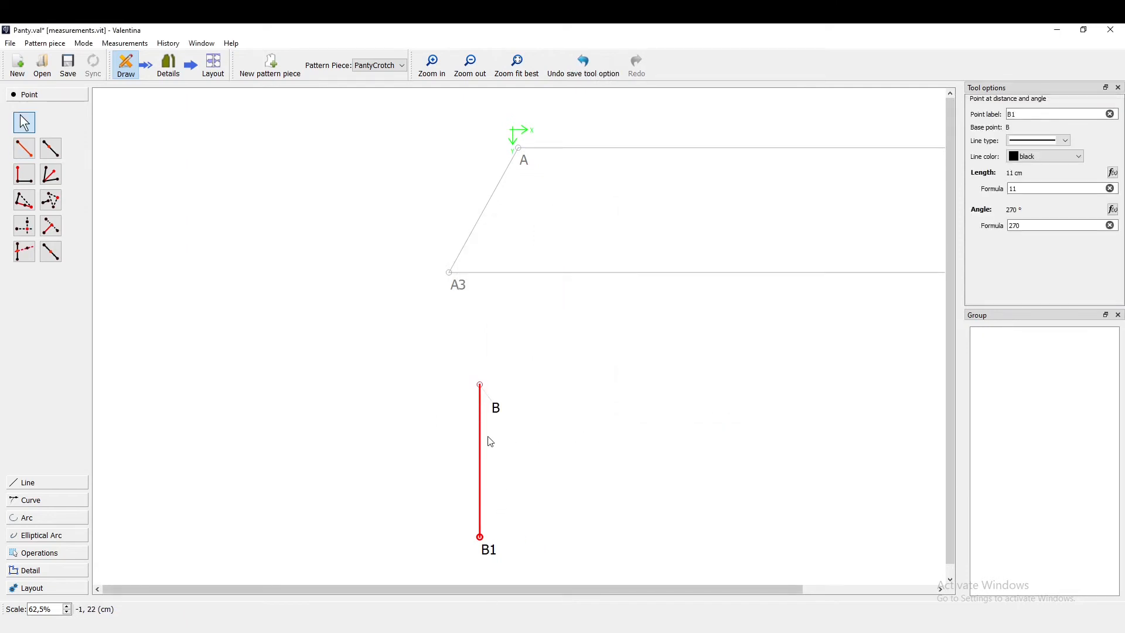
- Check the crotch length in the Paint sketch and add a point 18,3 cm from B, perpendicular to line B–B1
left_click_drag(518, 592, 572, 545)
scroll(533, 465, "down", 1)
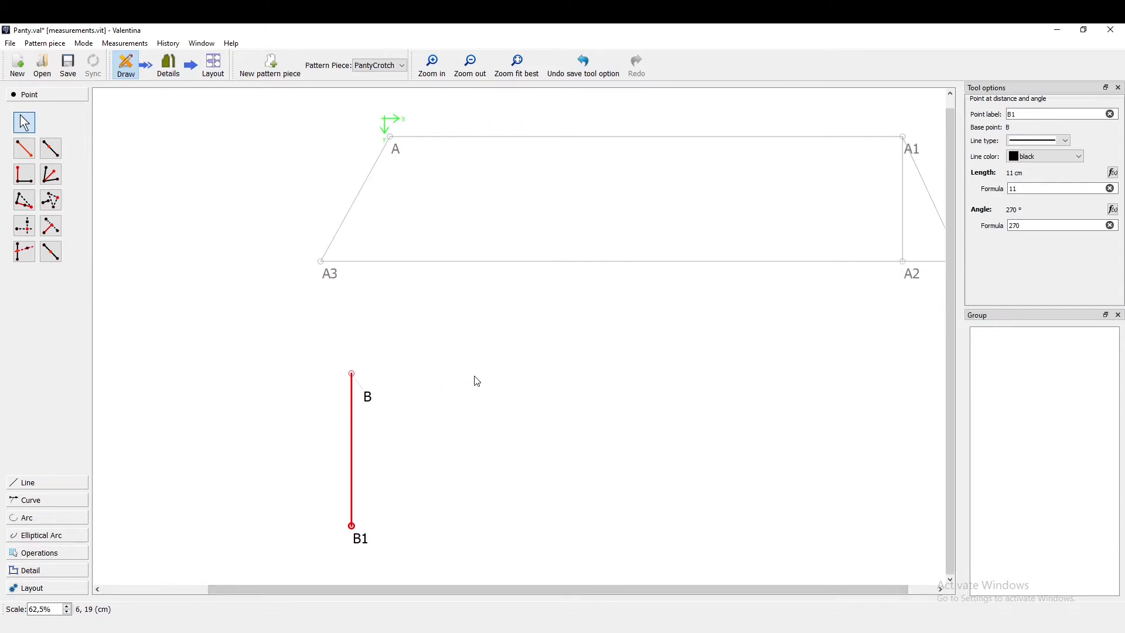
scroll(446, 271, "down", 2, "ctrl")
scroll(468, 511, "up", 2, "ctrl")
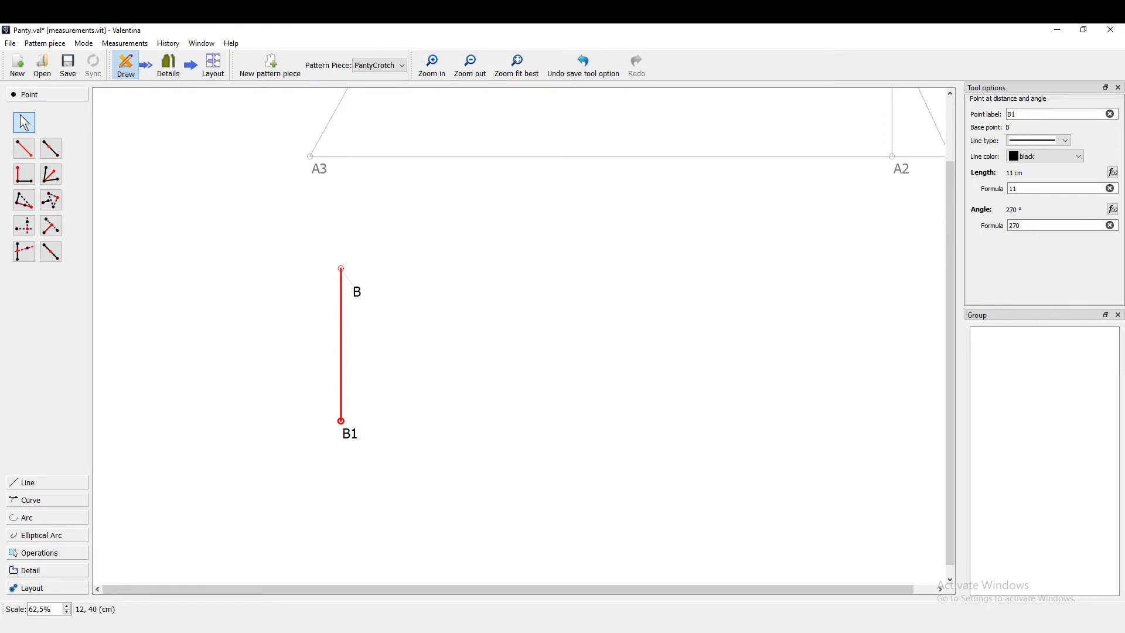
key("alt+Tab")
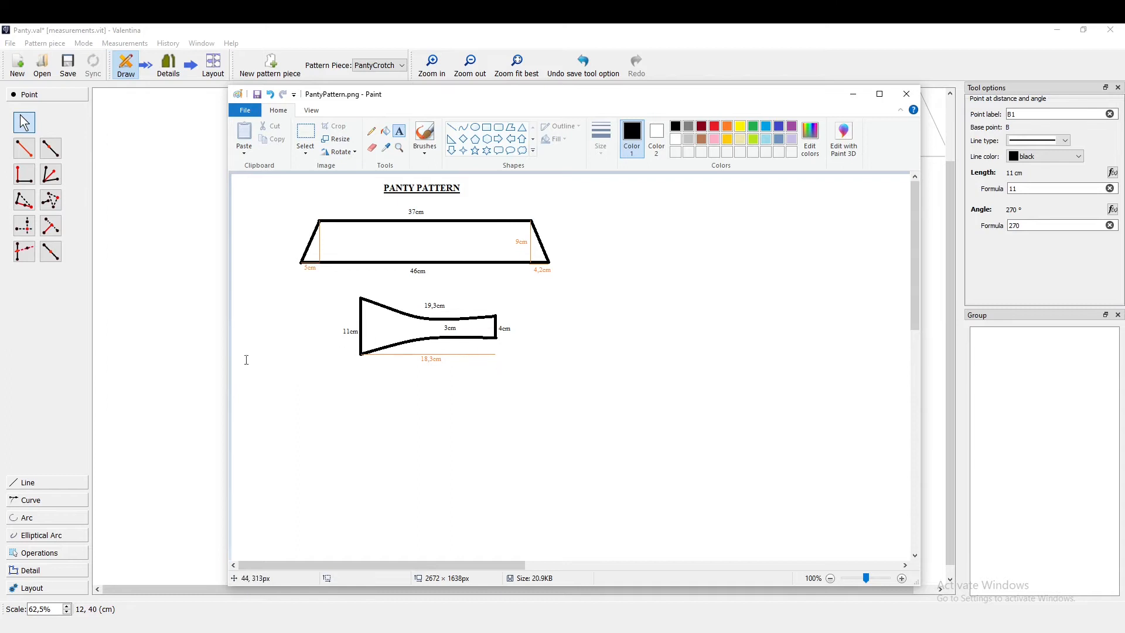
left_click(179, 381)
left_click(25, 178)
left_click(344, 271)
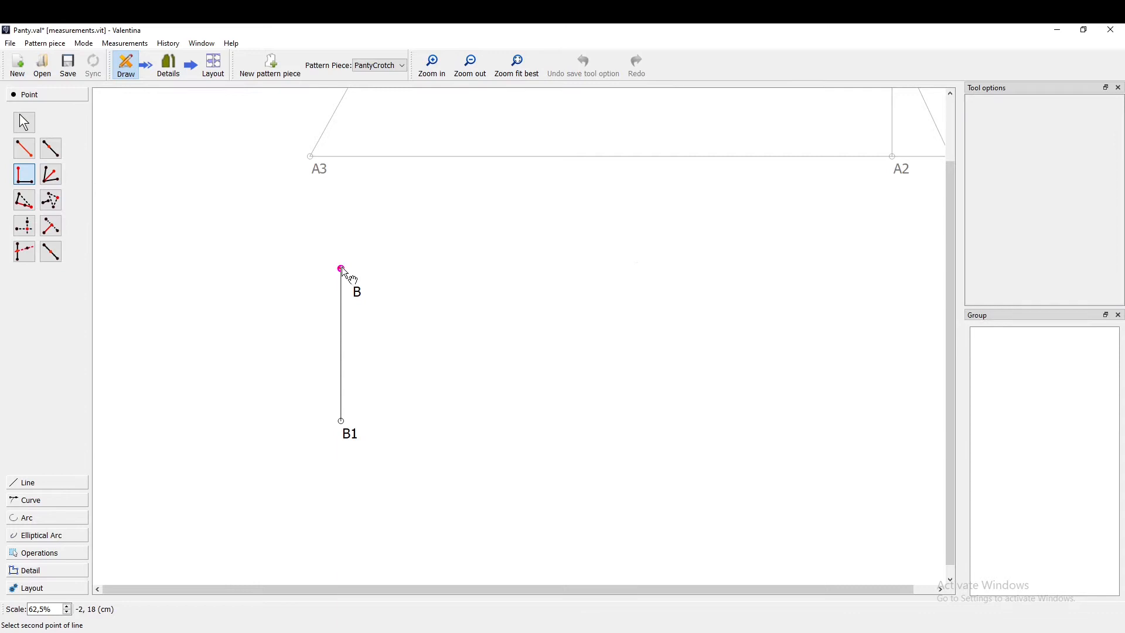
left_click(342, 423)
type("18,3")
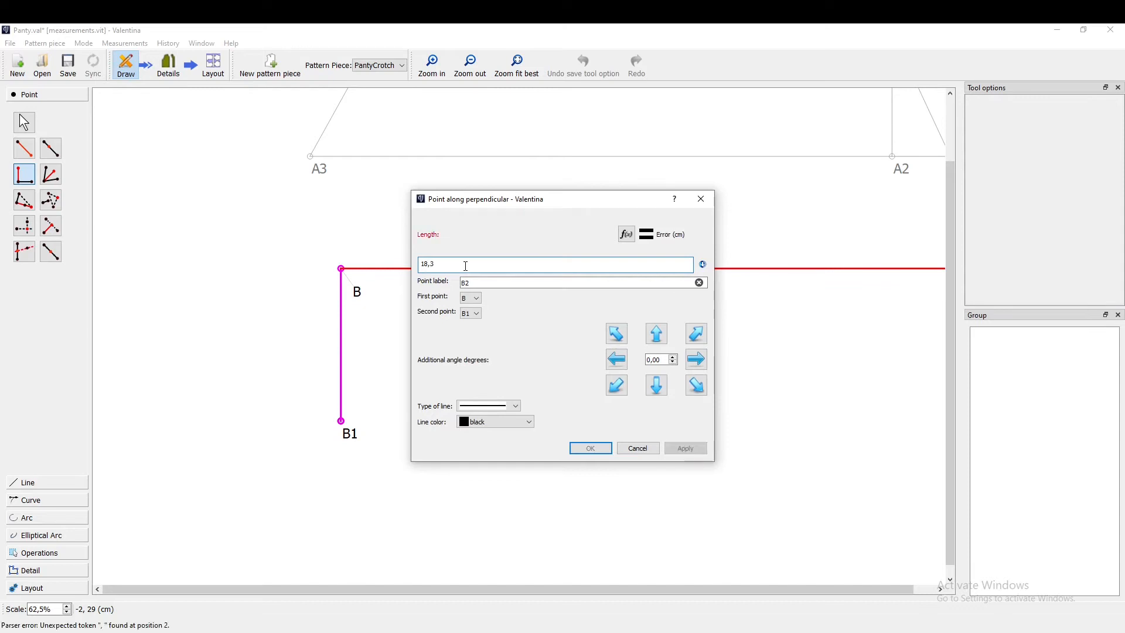
left_click(687, 448)
left_click(584, 450)
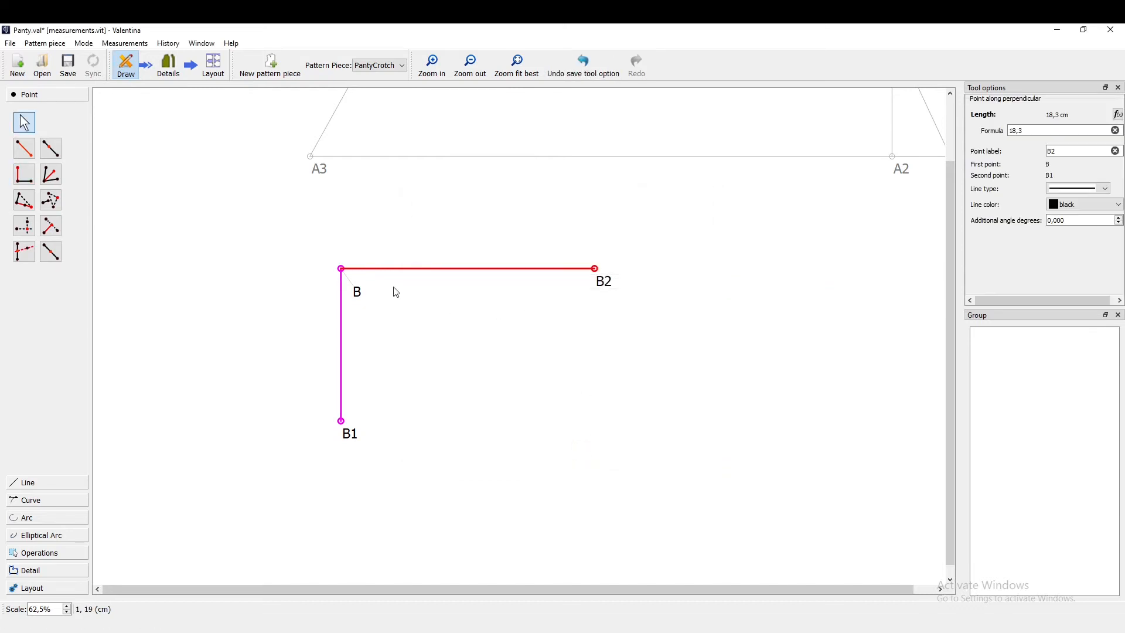
- Add a point 11 cm from B2, perpendicular to line B2–B
left_click(24, 174)
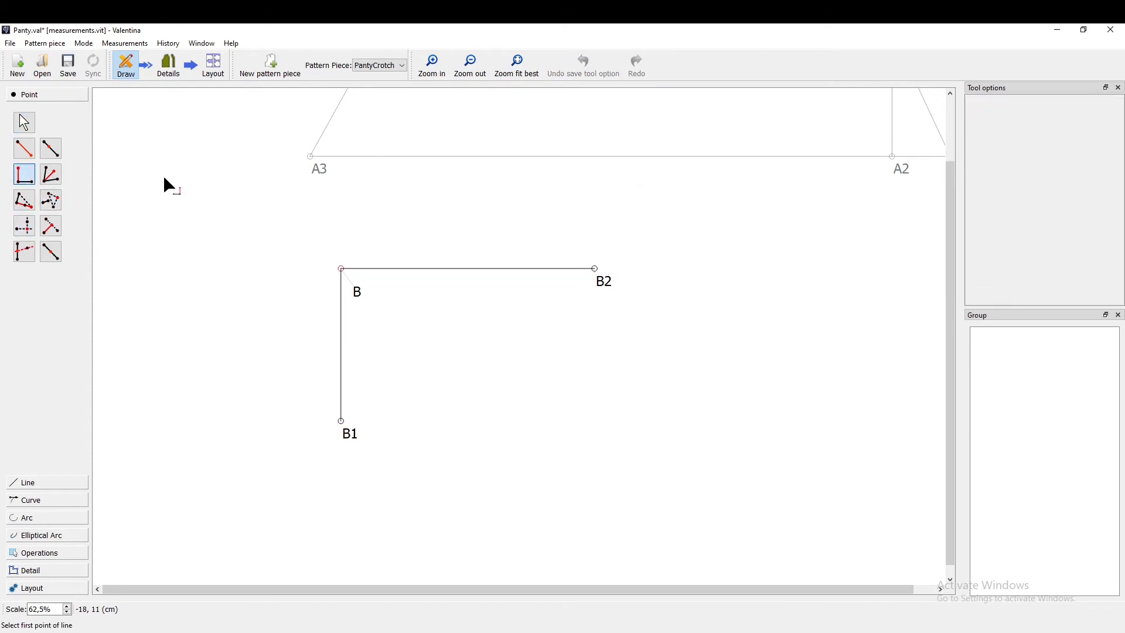
left_click(597, 270)
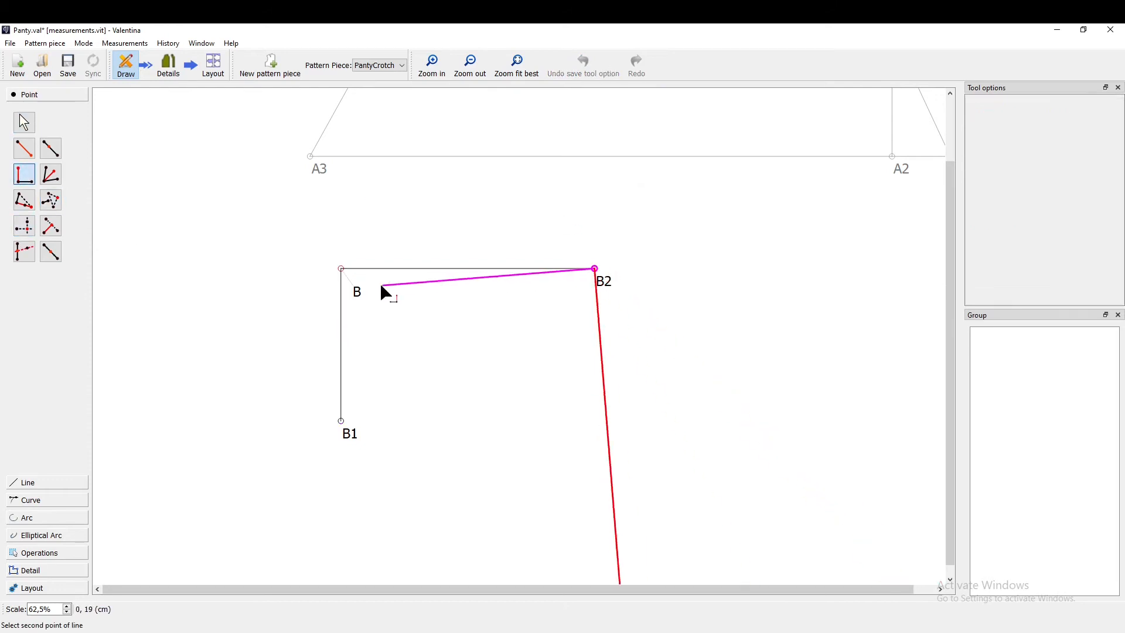
left_click(342, 269)
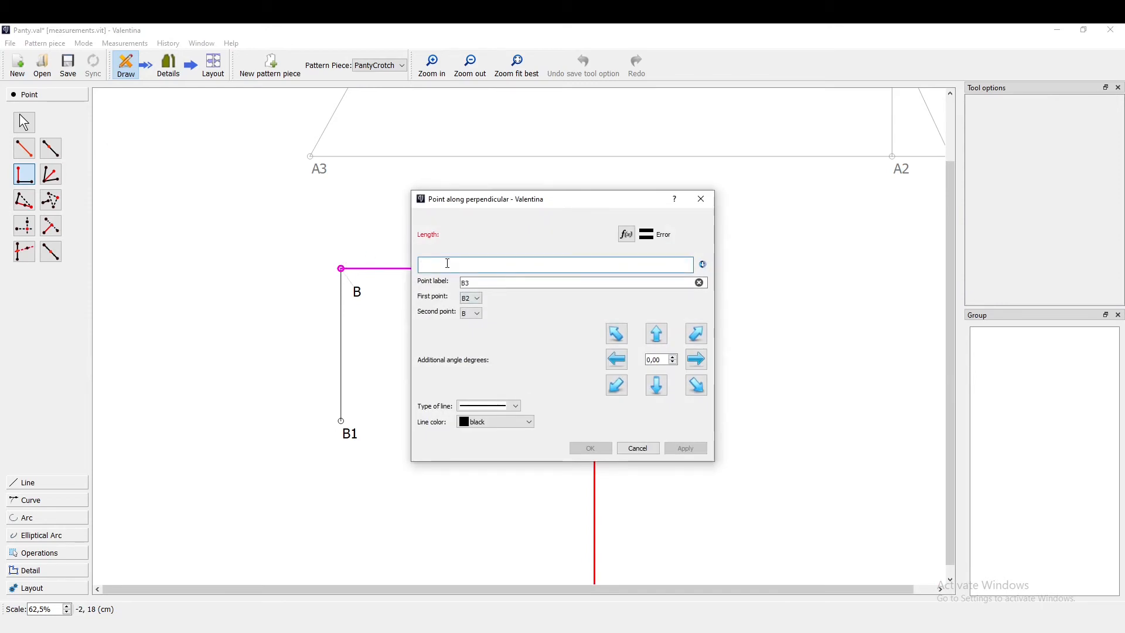
left_click(674, 451)
left_click(589, 449)
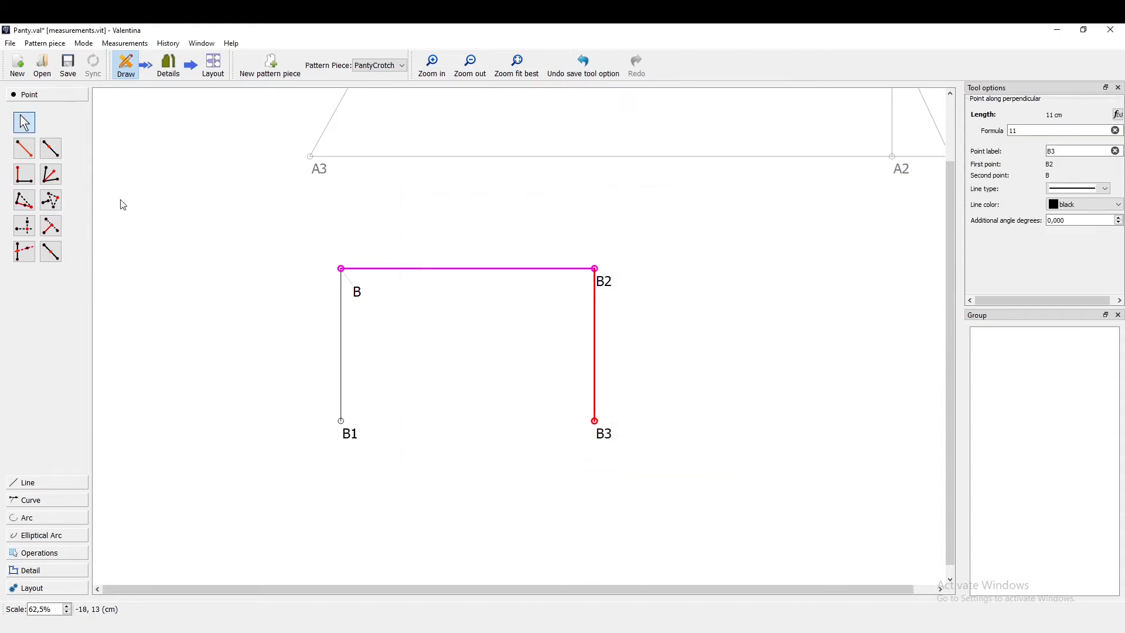
- Close the crotch rectangle with a line between points B1 and B3
left_click(47, 478)
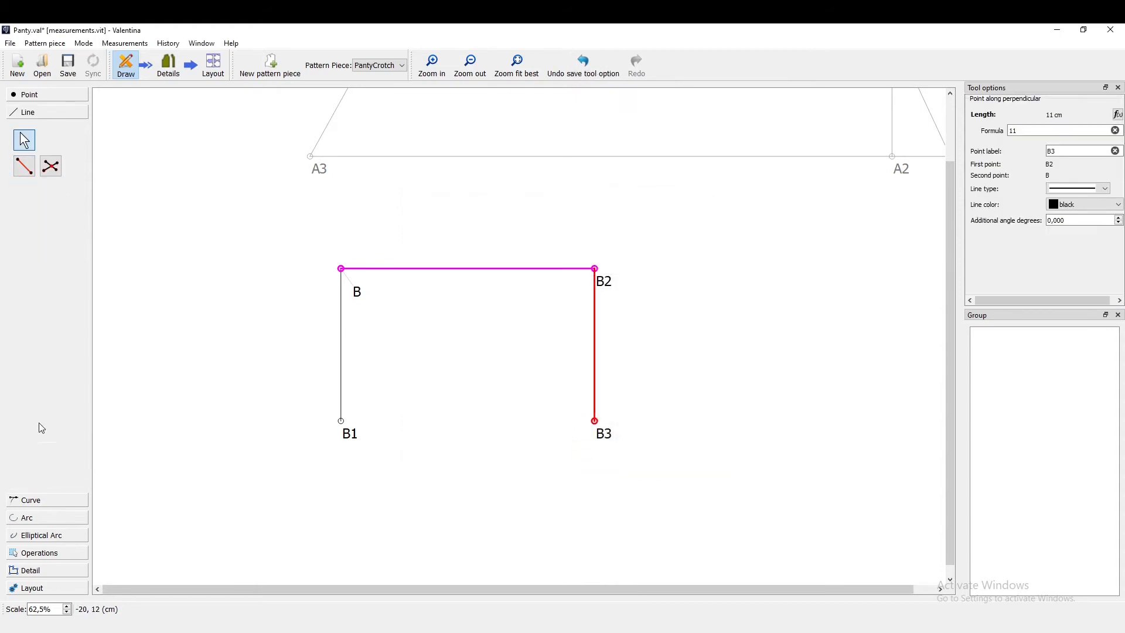
left_click(24, 167)
left_click(342, 421)
left_click(596, 422)
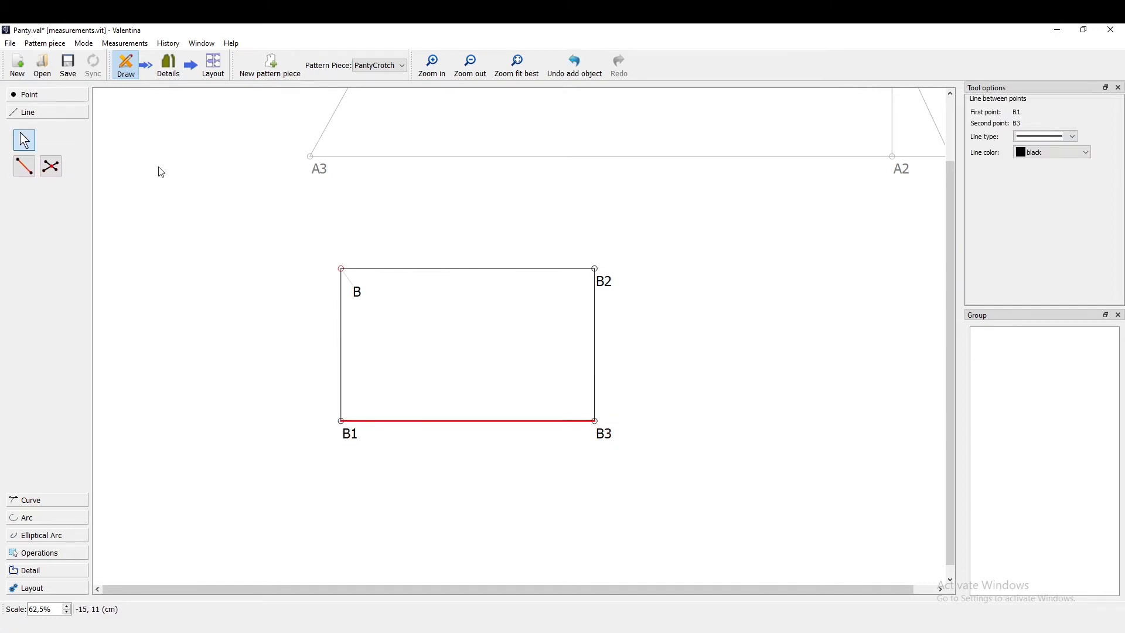
- Check the narrow crotch end in the Paint sketch and add a point along line B3–B2, 3,5 cm from B3
left_click(36, 96)
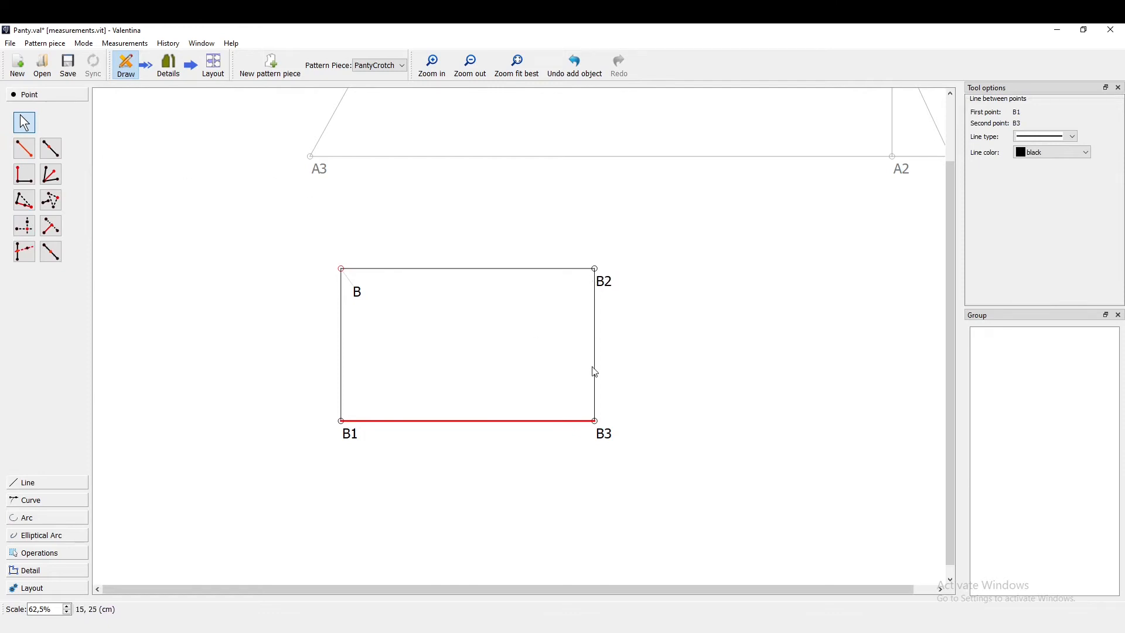
left_click(51, 150)
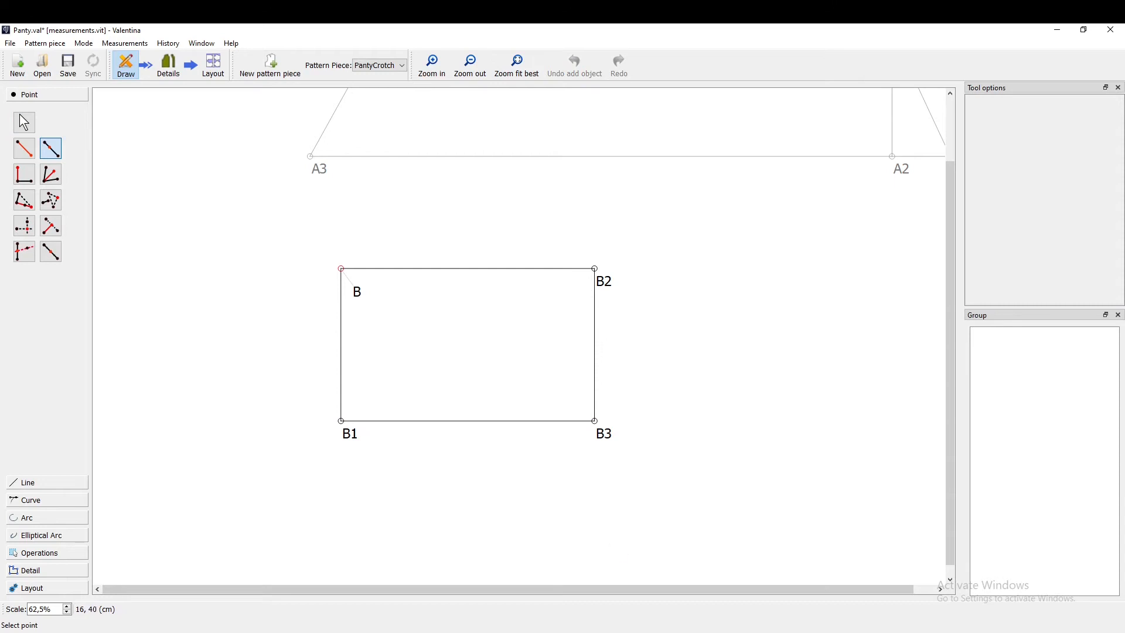
key("alt+Tab")
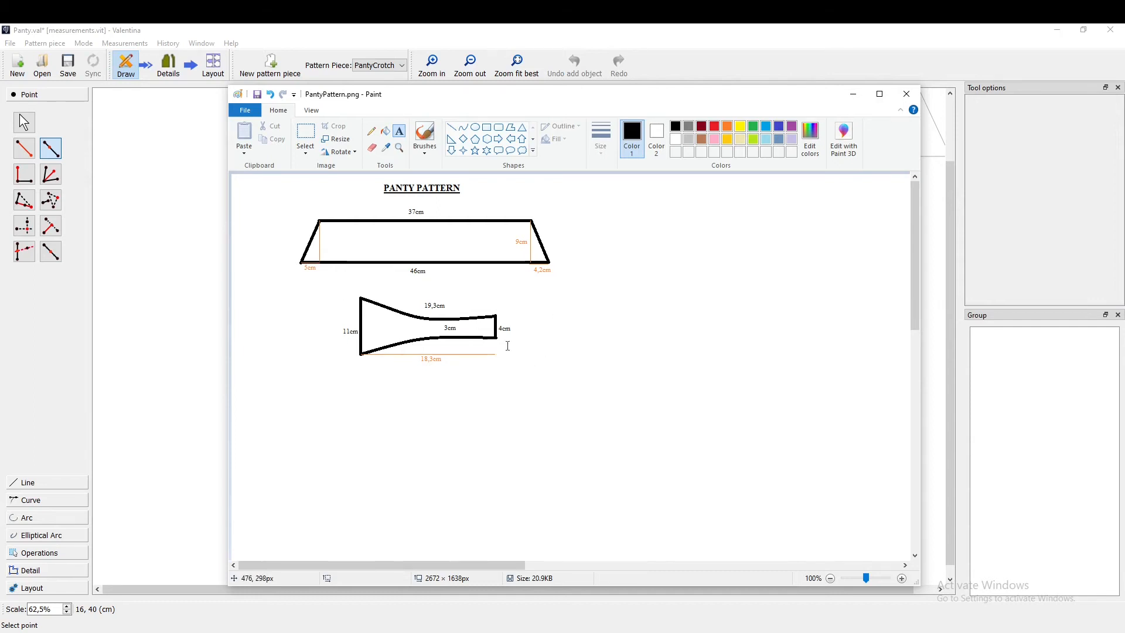
left_click(854, 95)
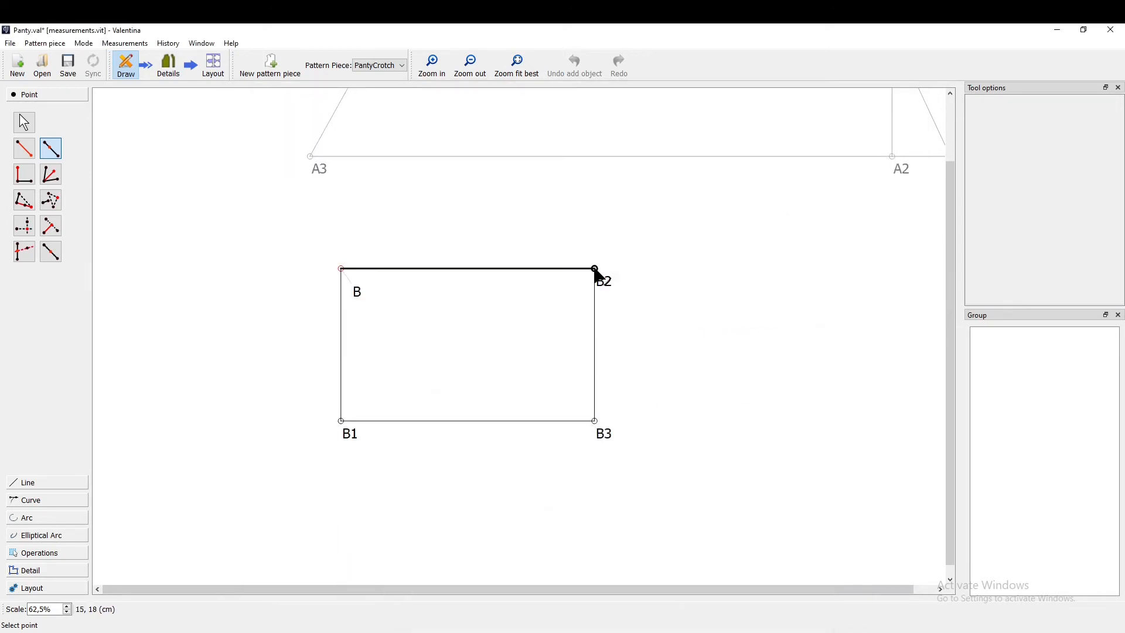
left_click(596, 422)
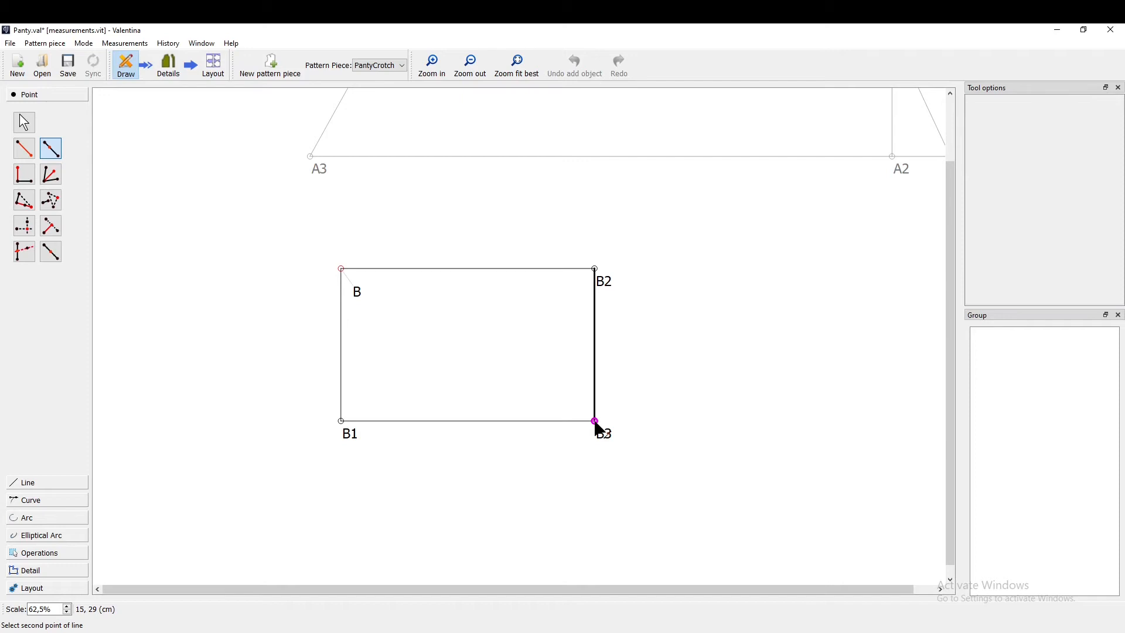
left_click(596, 270)
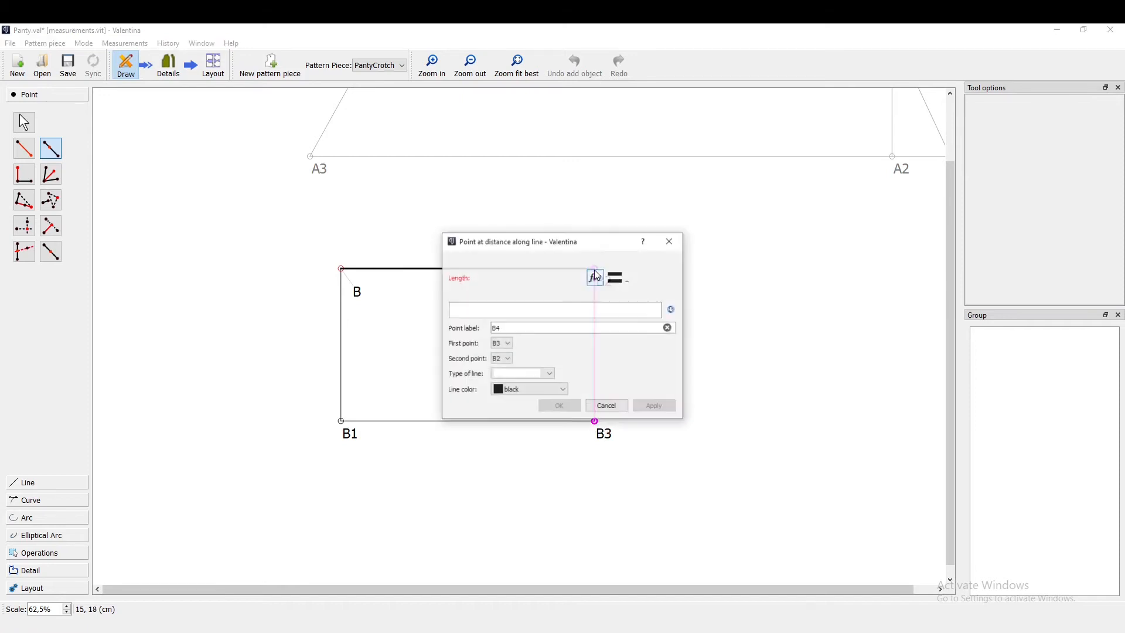
left_click(535, 312)
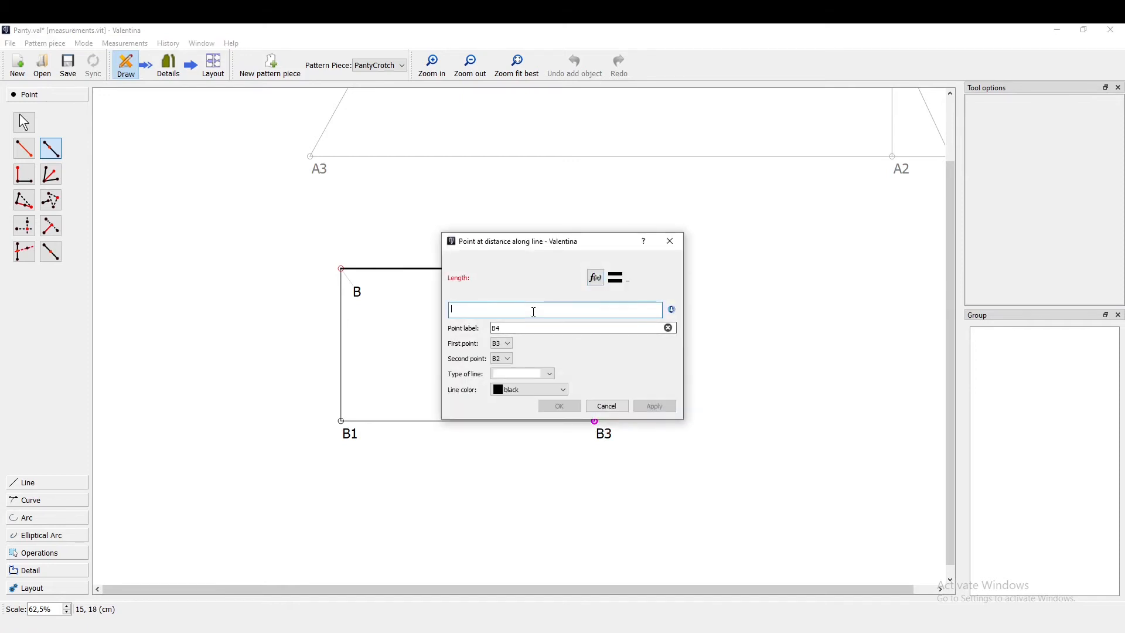
type("3,5")
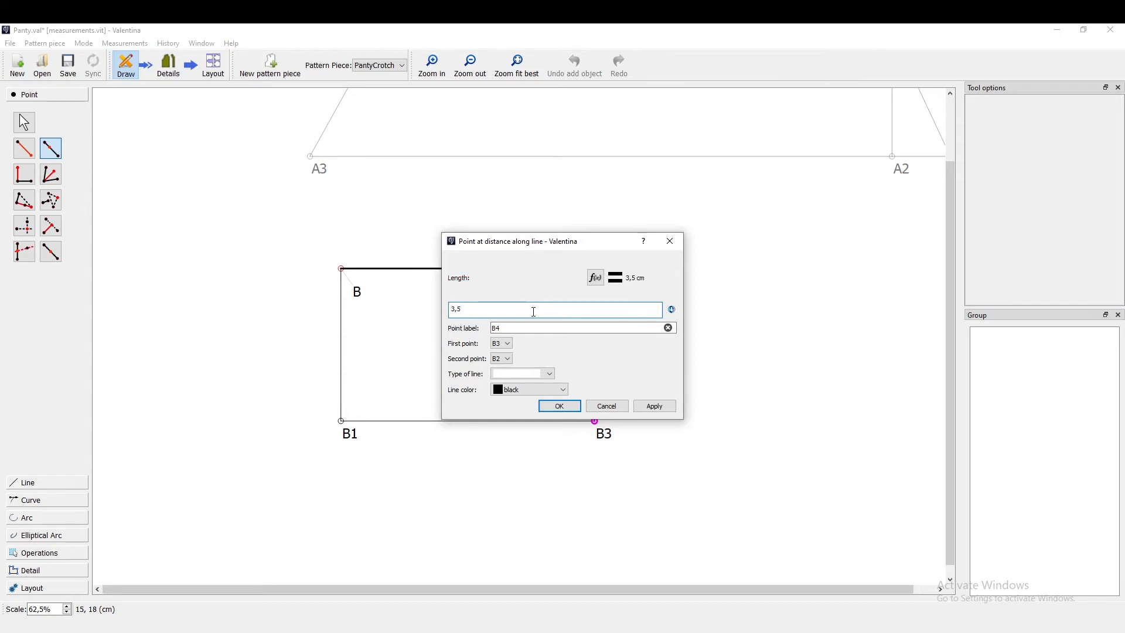
left_click(656, 406)
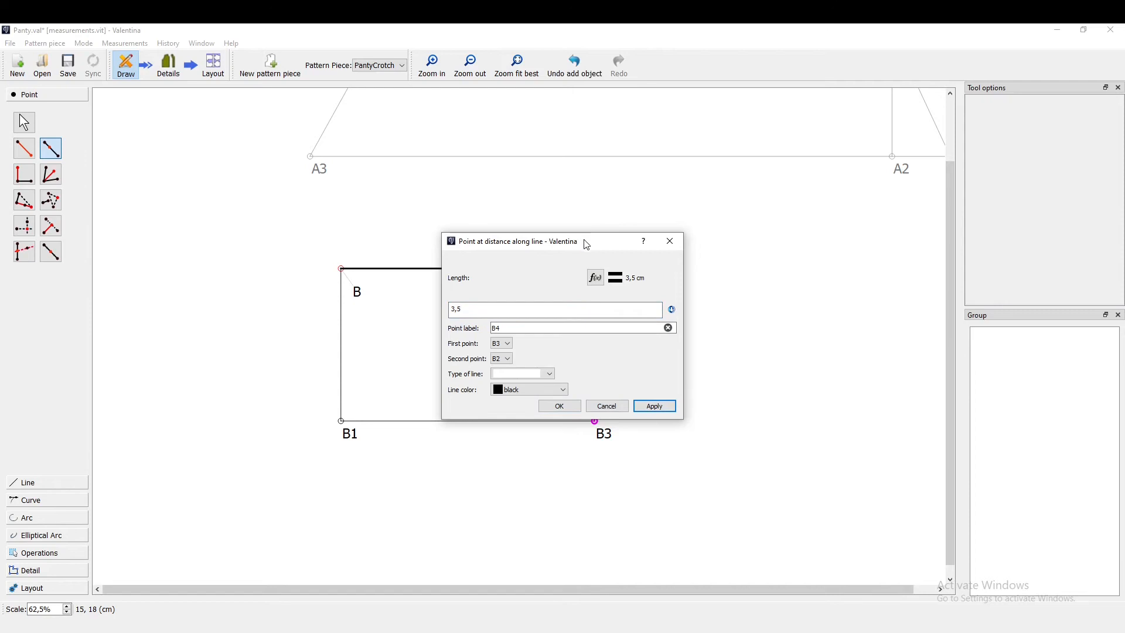
left_click_drag(583, 244, 819, 191)
left_click(795, 353)
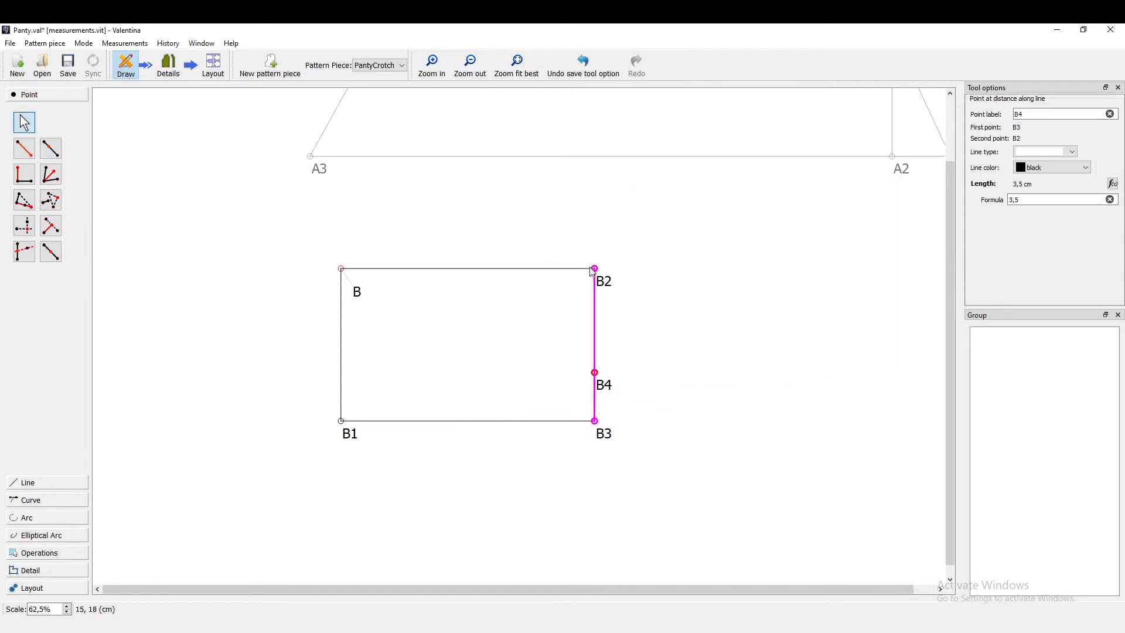
- Add a point along line B2–B3 at a distance of 3,5 cm from B2
left_click(51, 149)
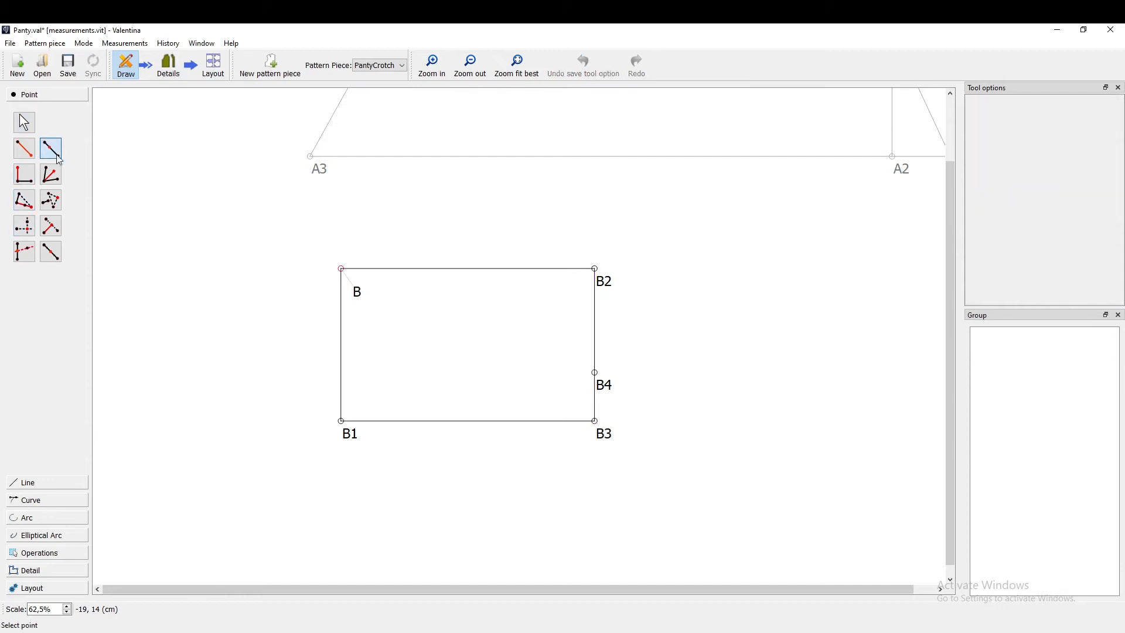
left_click(597, 270)
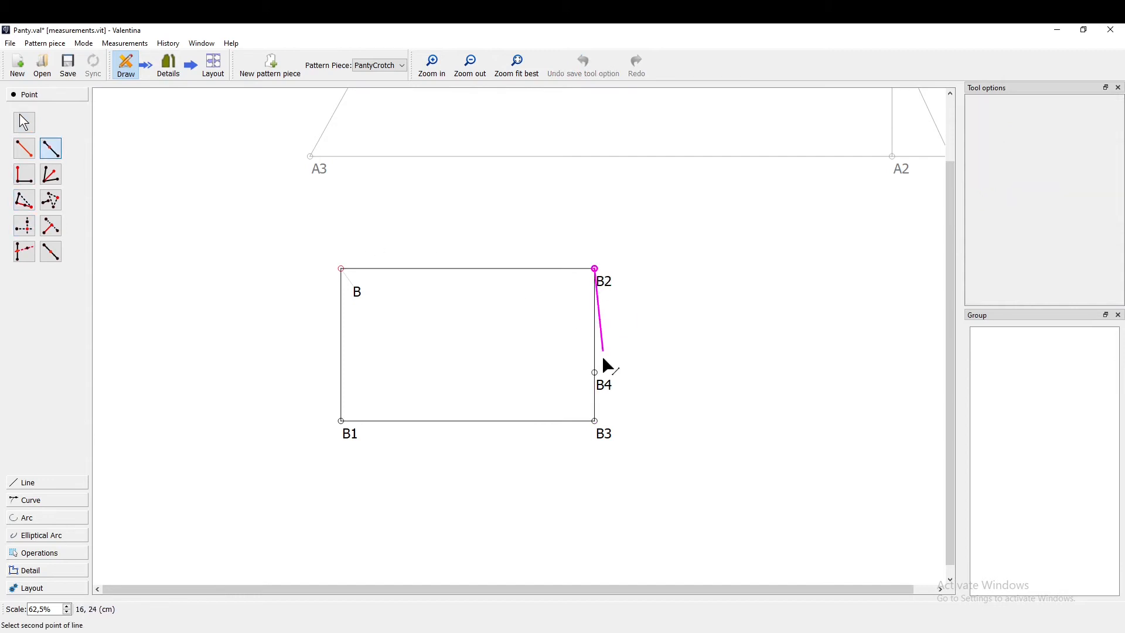
left_click(596, 422)
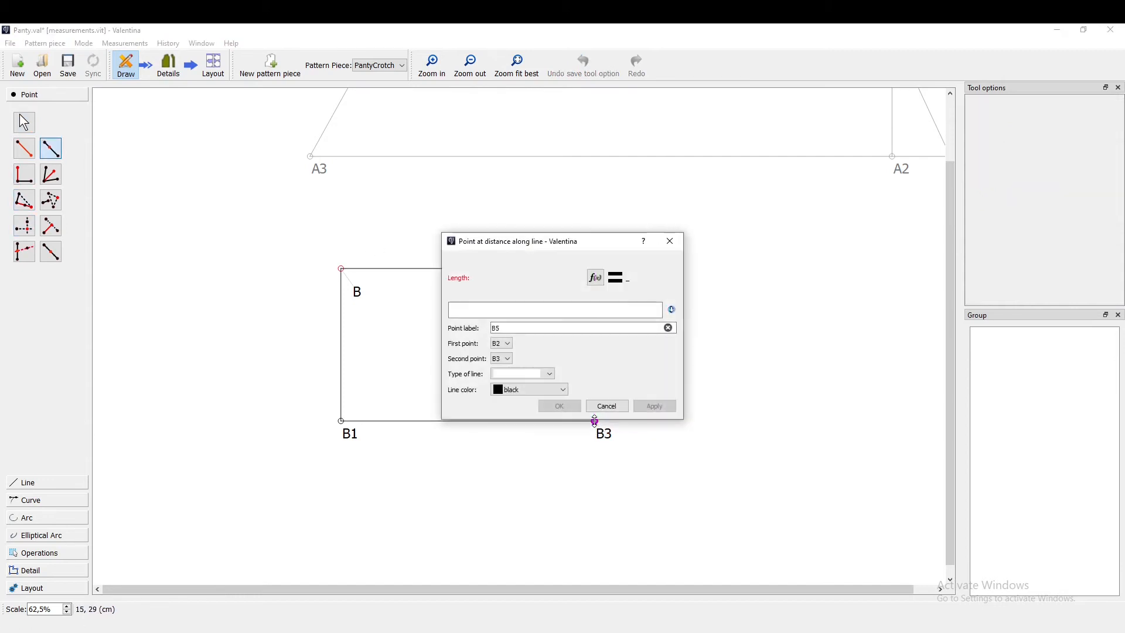
left_click(495, 311)
left_click(662, 407)
left_click_drag(586, 244, 344, 245)
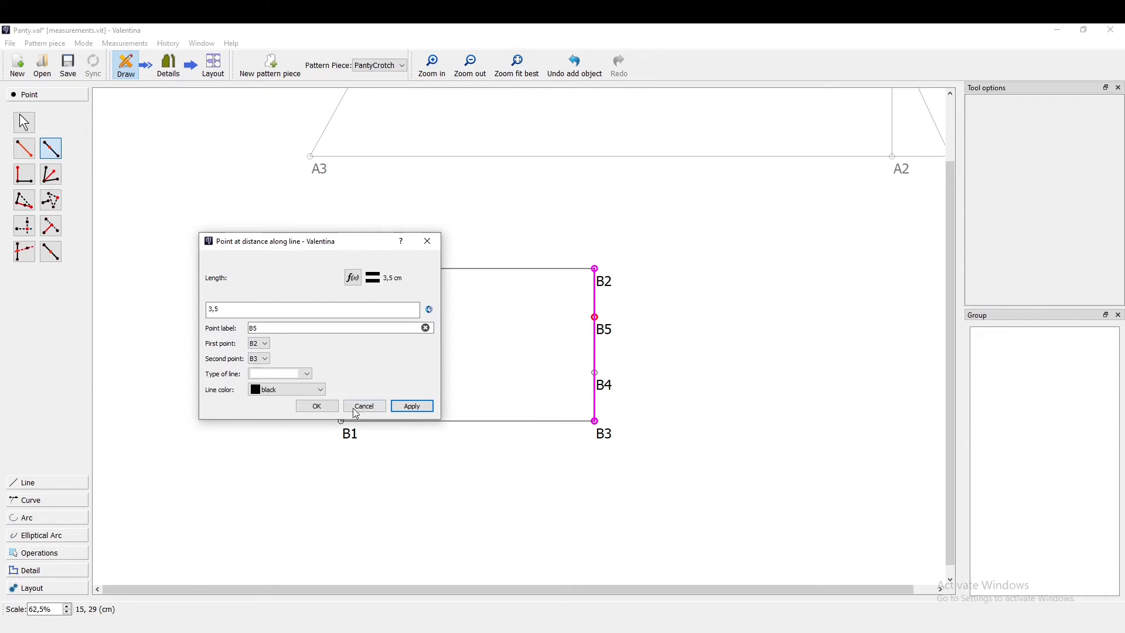
left_click(322, 406)
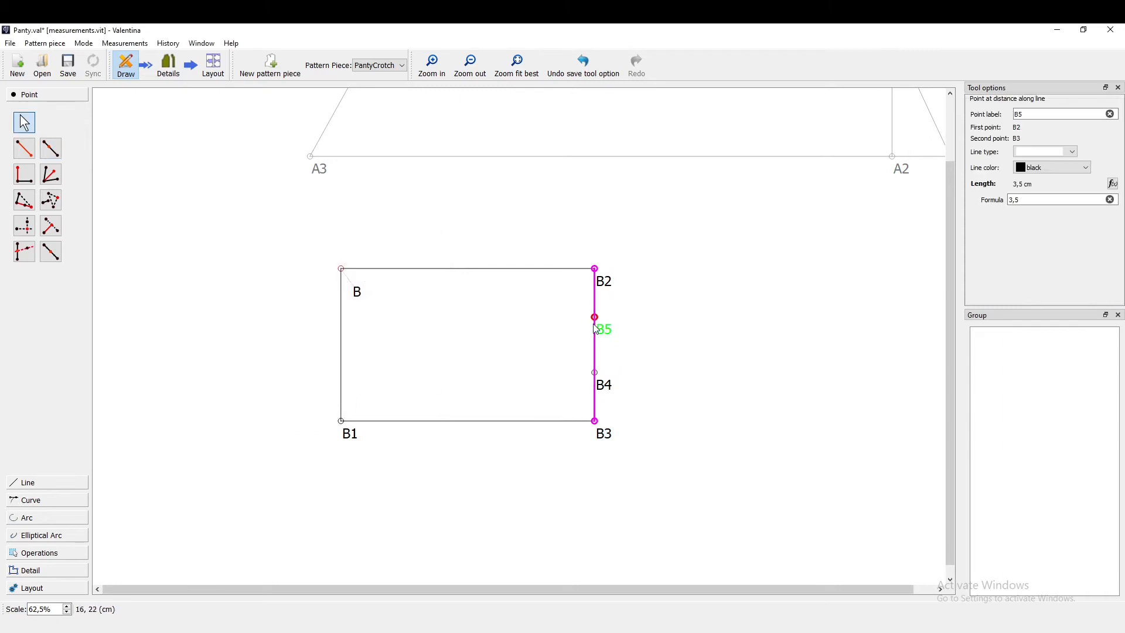
- Draw a line between points B5 and B4 for the narrow crotch end
left_click(63, 483)
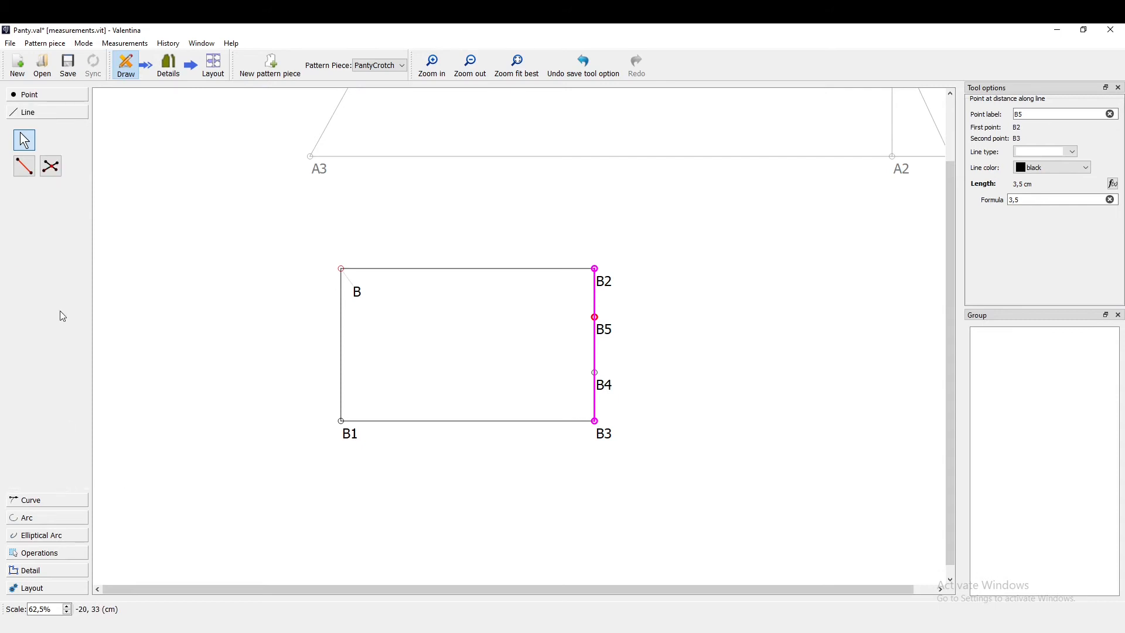
left_click(29, 172)
left_click(596, 318)
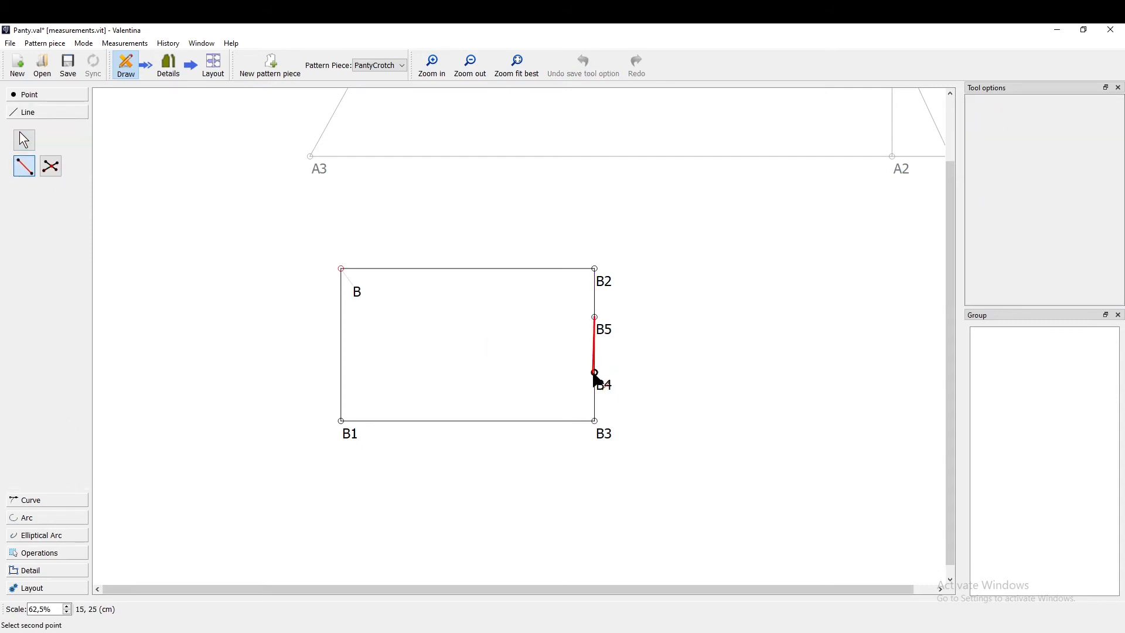
left_click(595, 374)
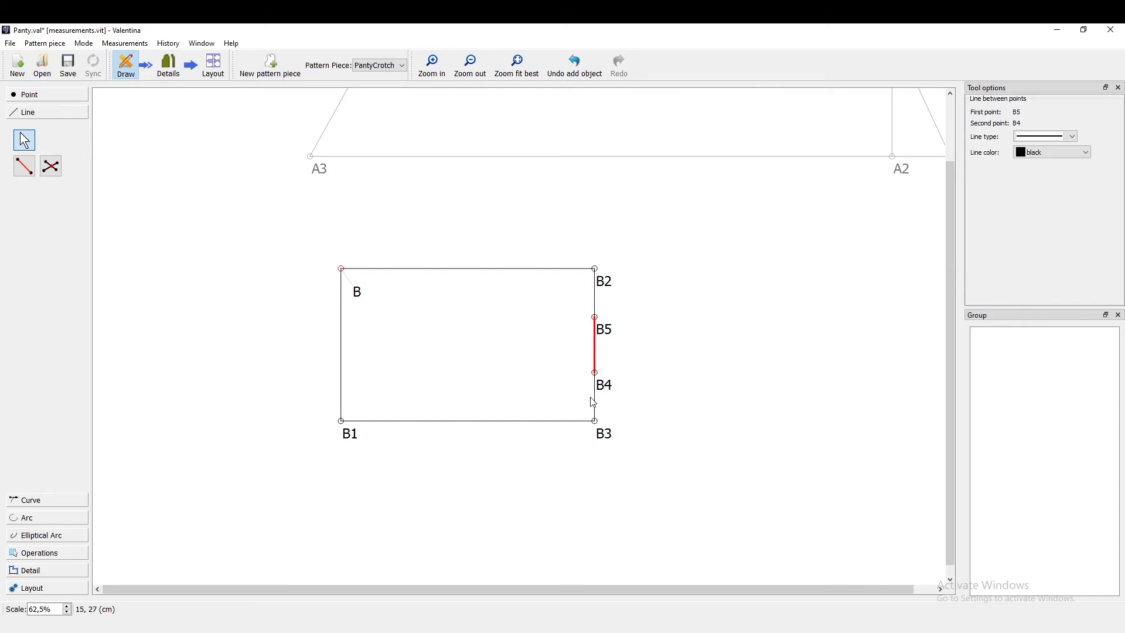
- Review the options of the line between B5 and B4 and close them
right_click(598, 353)
left_click(612, 354)
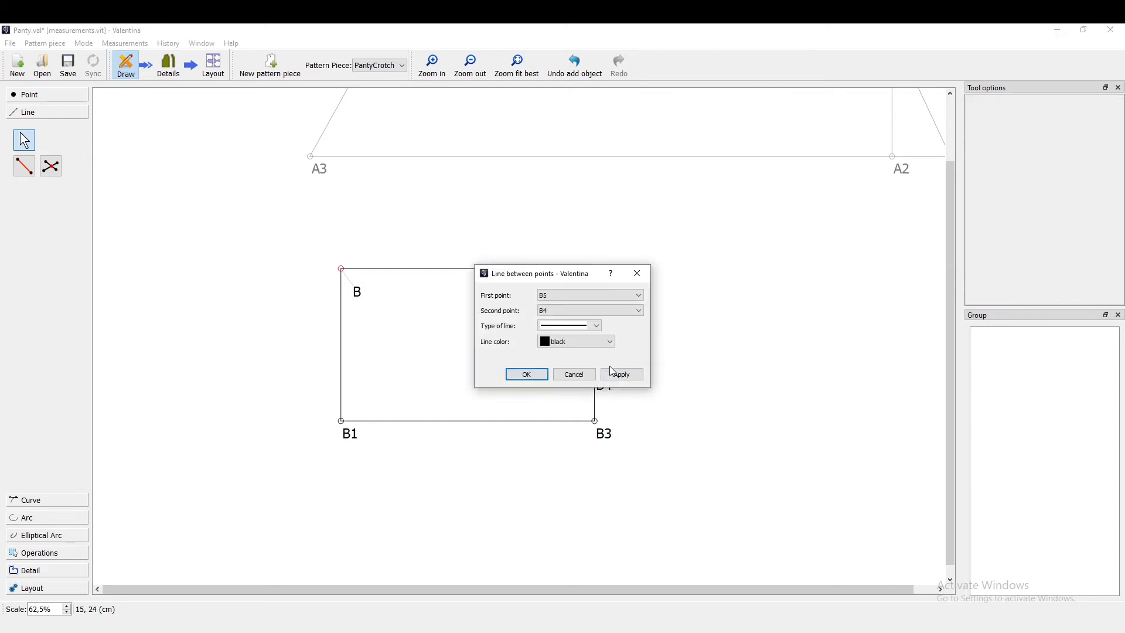
left_click_drag(562, 276, 391, 280)
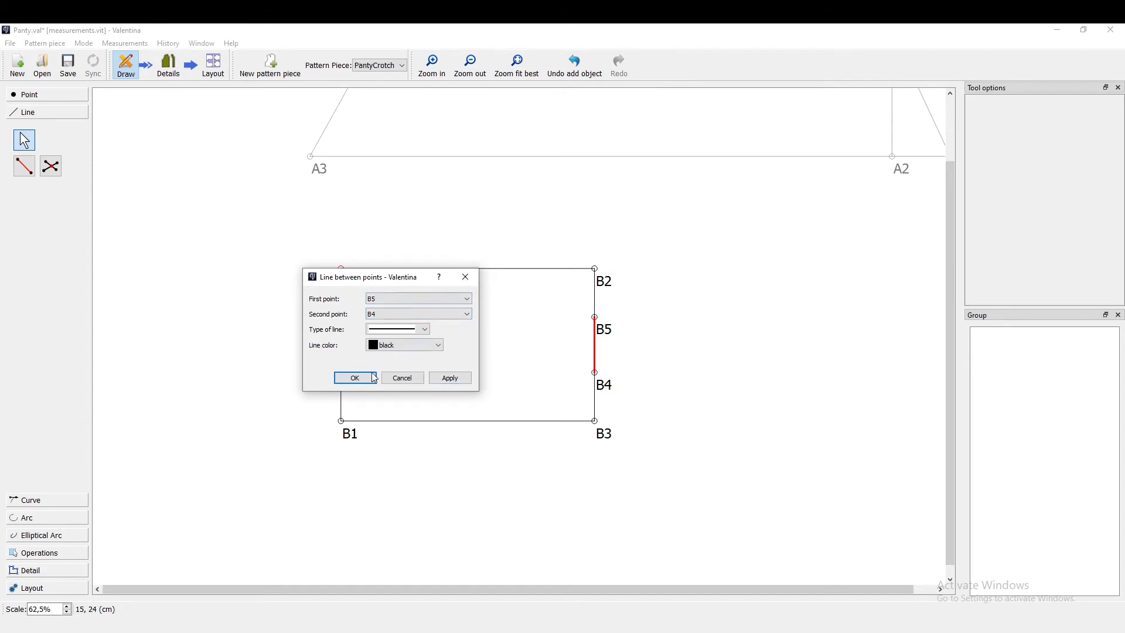
left_click(348, 378)
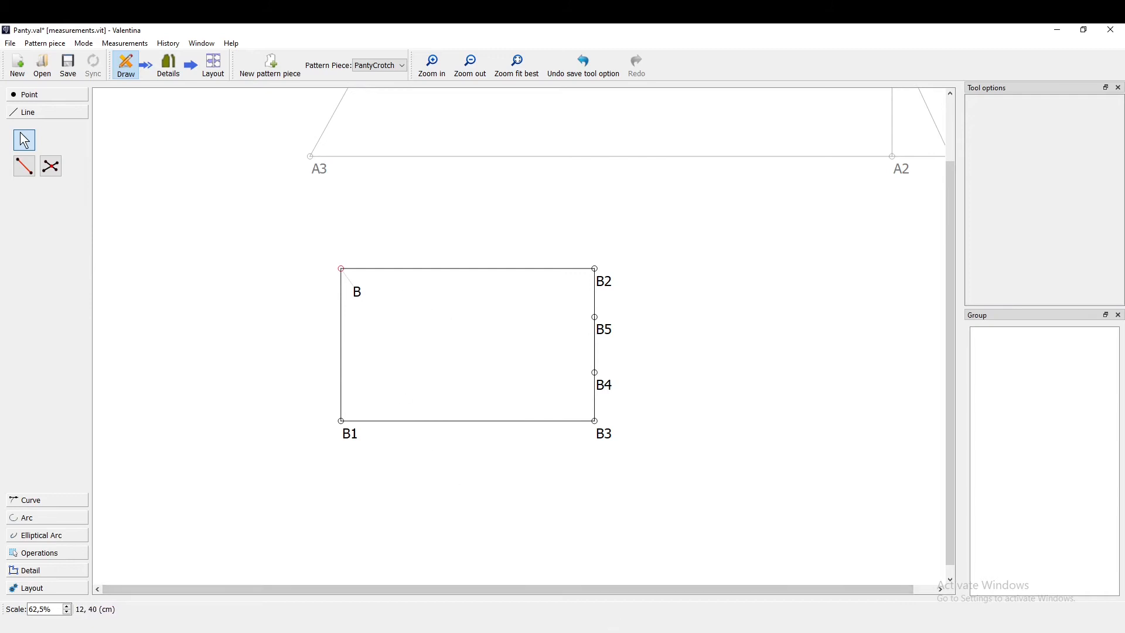
- Consult the crotch side shape in the Paint sketch and draw a simple curve from point B to B5
key("alt+Tab")
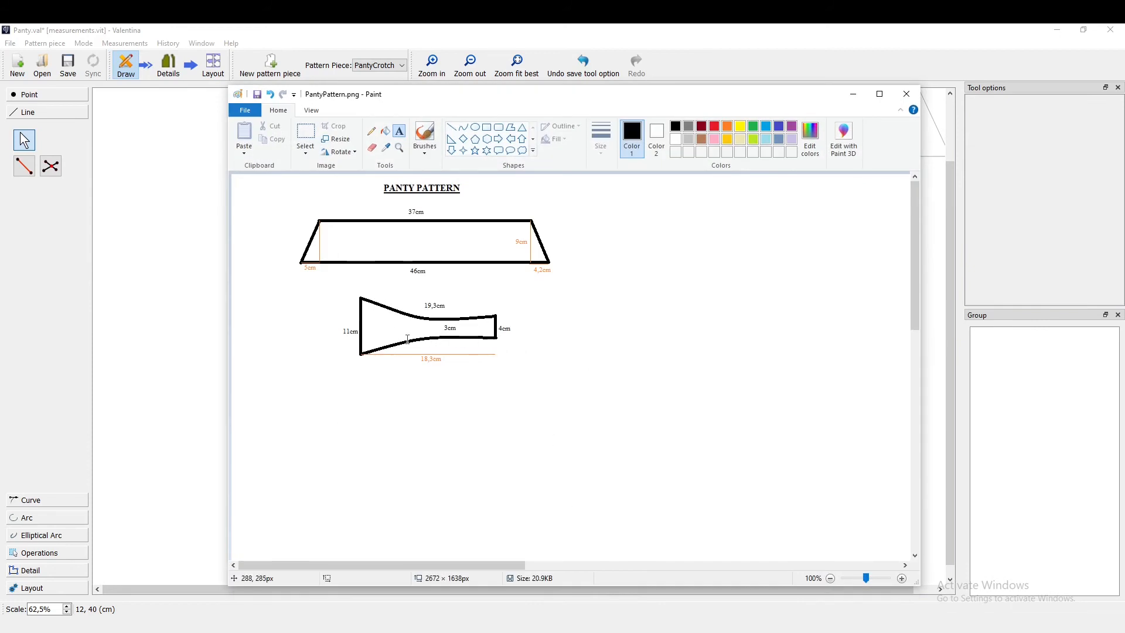
left_click(851, 99)
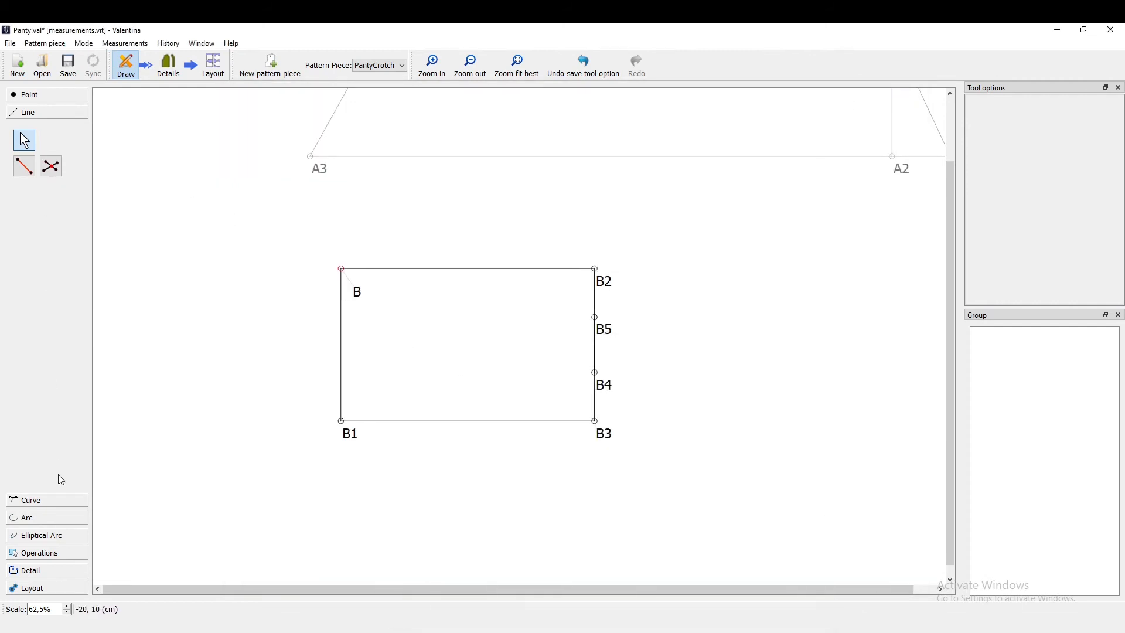
left_click(44, 501)
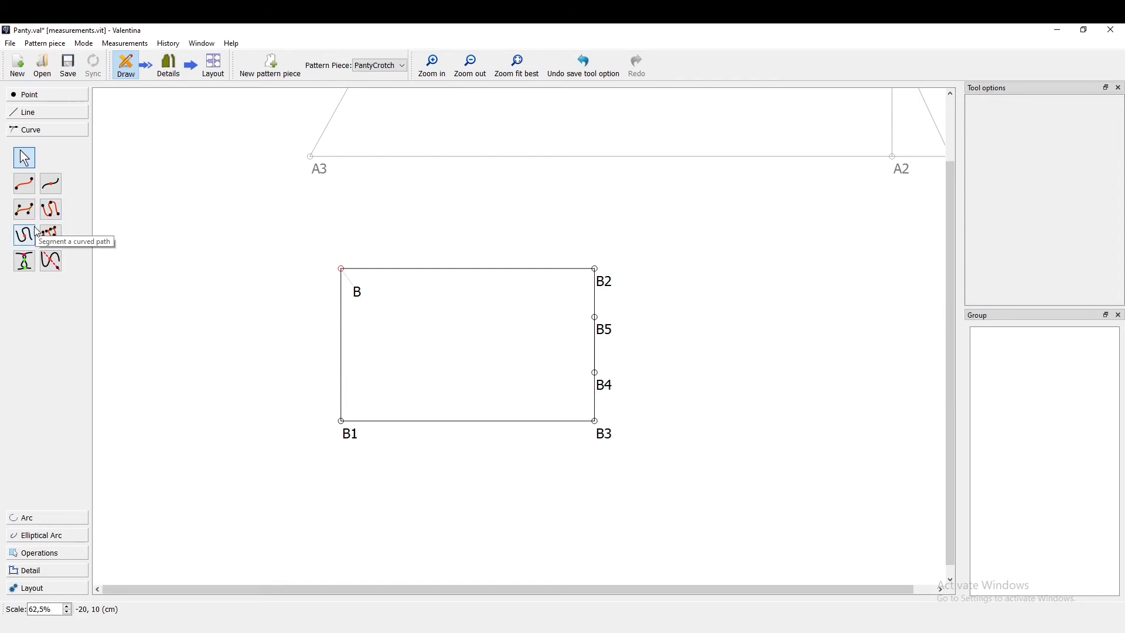
left_click(25, 188)
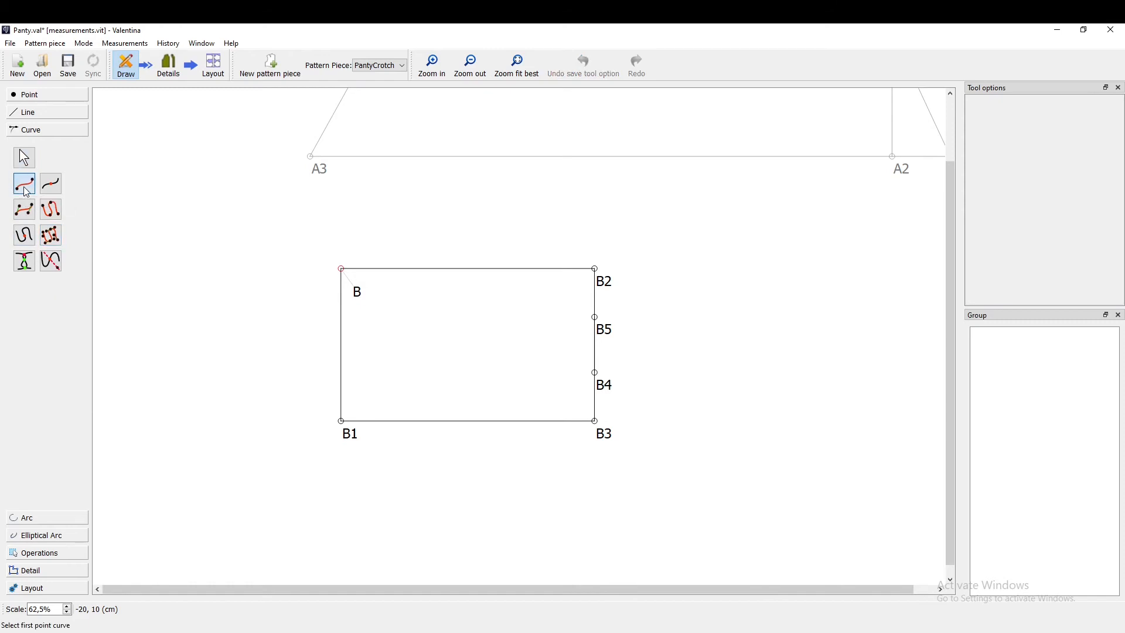
left_click(343, 268)
left_click(601, 322)
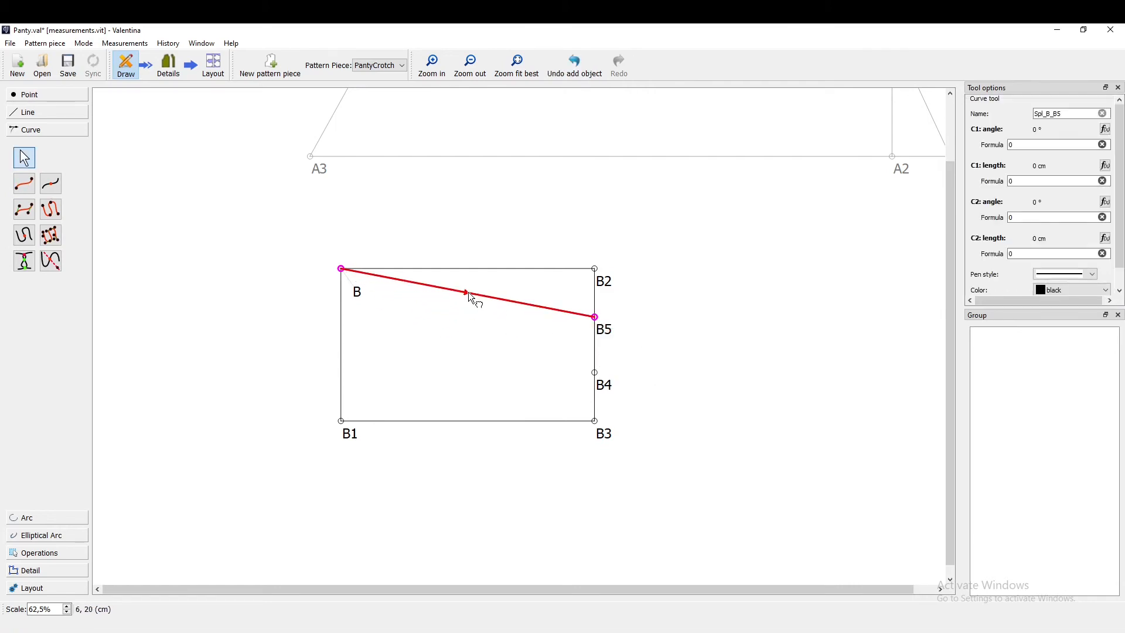
- Bend curve B–B5 inward with control points about 4 cm at 318,5° from B and about 5,4 cm at 193° from B5
left_click_drag(469, 292, 462, 315)
left_click_drag(590, 351, 532, 335)
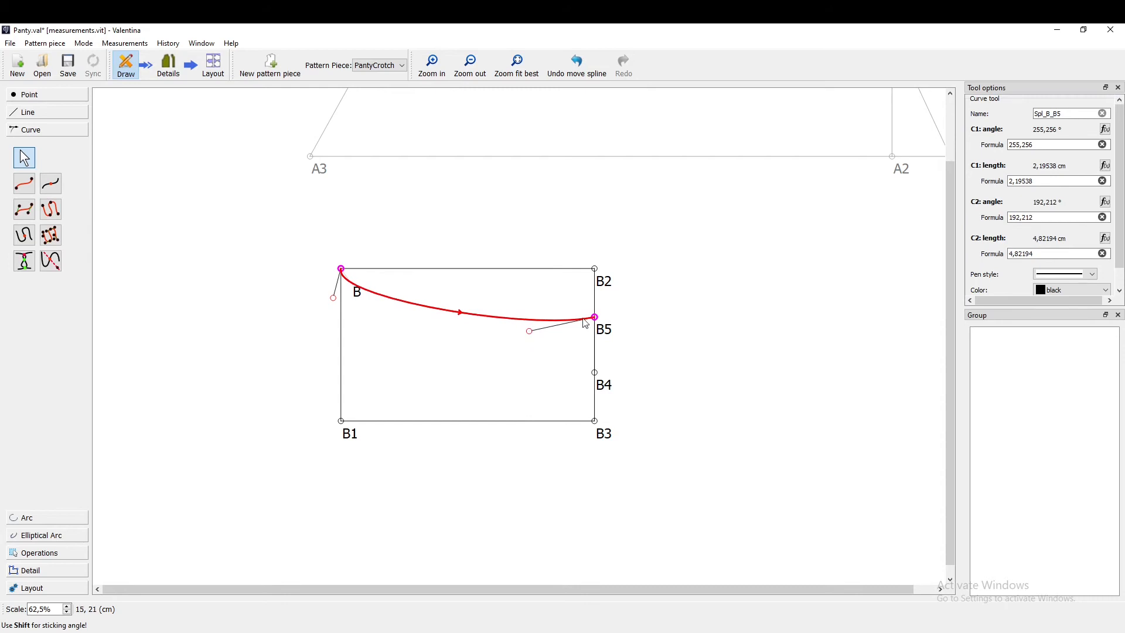
left_click_drag(333, 299, 373, 303)
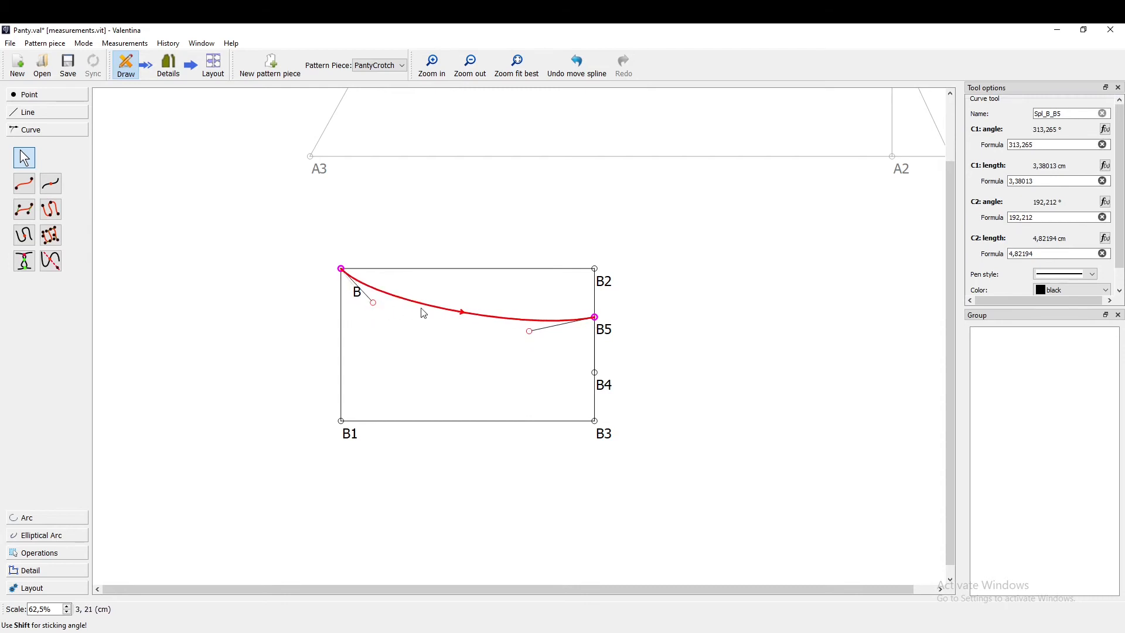
left_click_drag(462, 311, 470, 313)
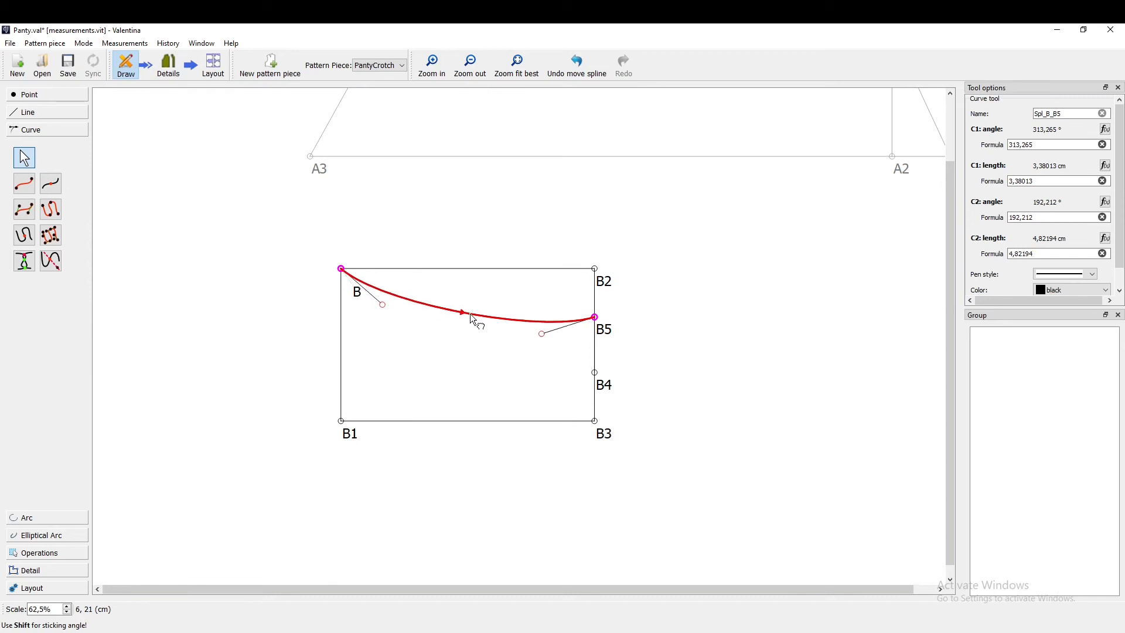
mouse_move(542, 334)
left_mouse_down()
mouse_move(519, 325)
mouse_move(521, 335)
left_mouse_up()
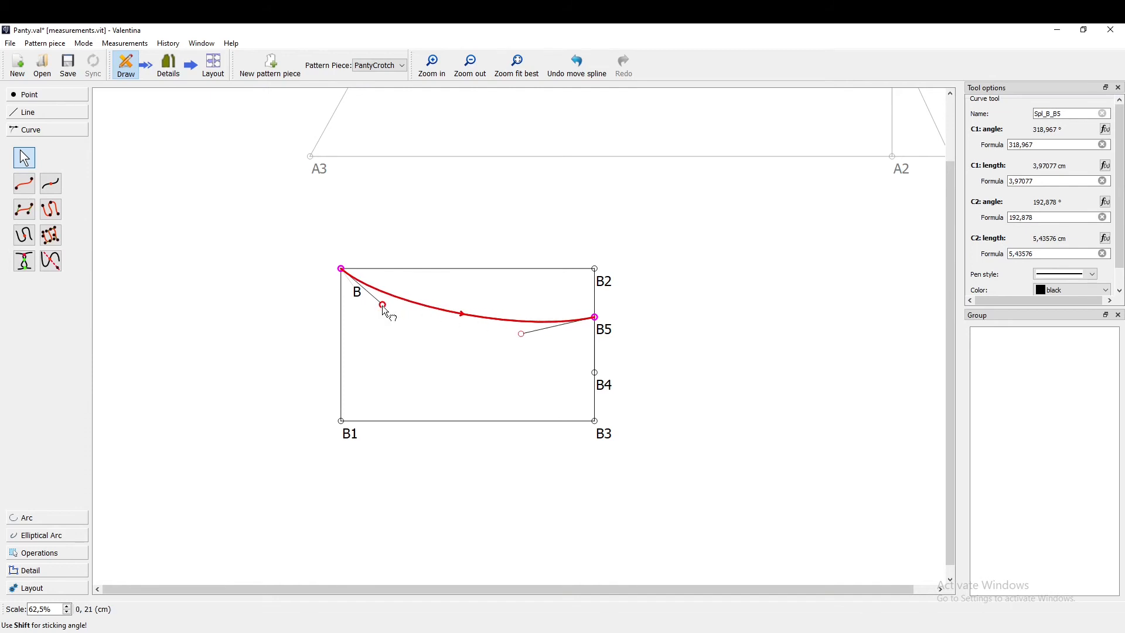
left_click_drag(383, 307, 384, 306)
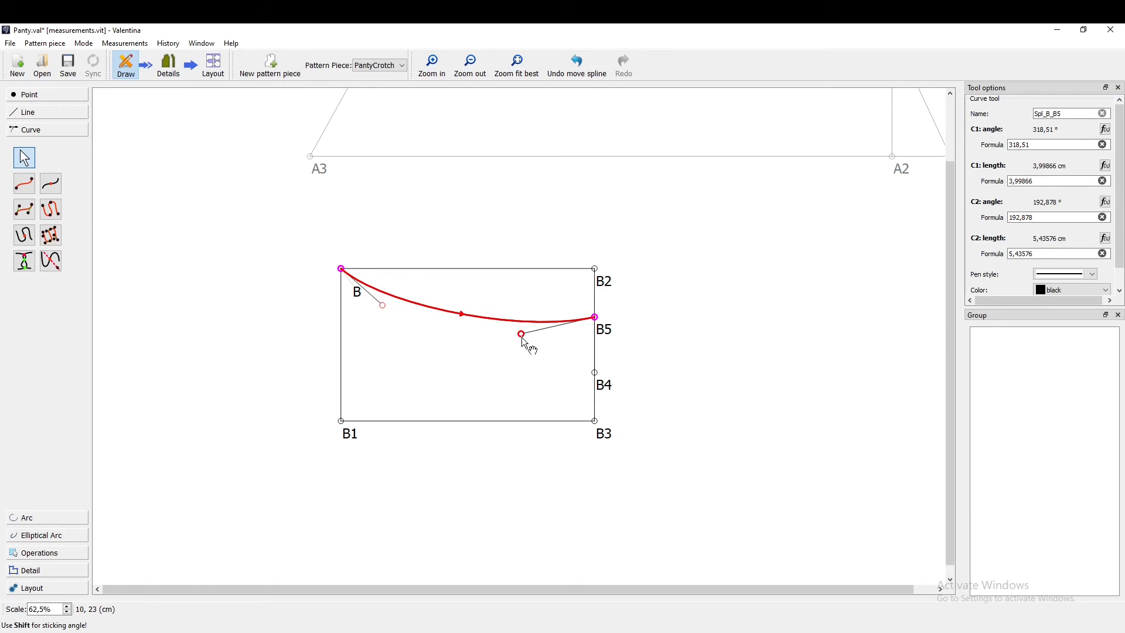
- Compare curve B–B5 with the Paint sketch and review the curve's options
left_click(616, 632)
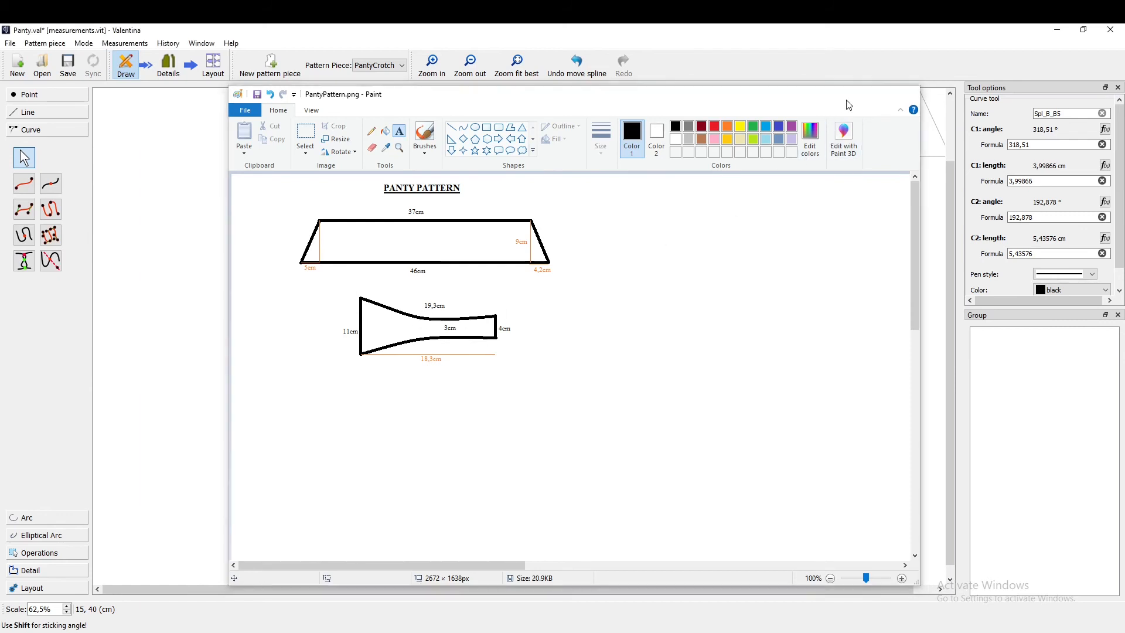
left_click(854, 94)
right_click(451, 317)
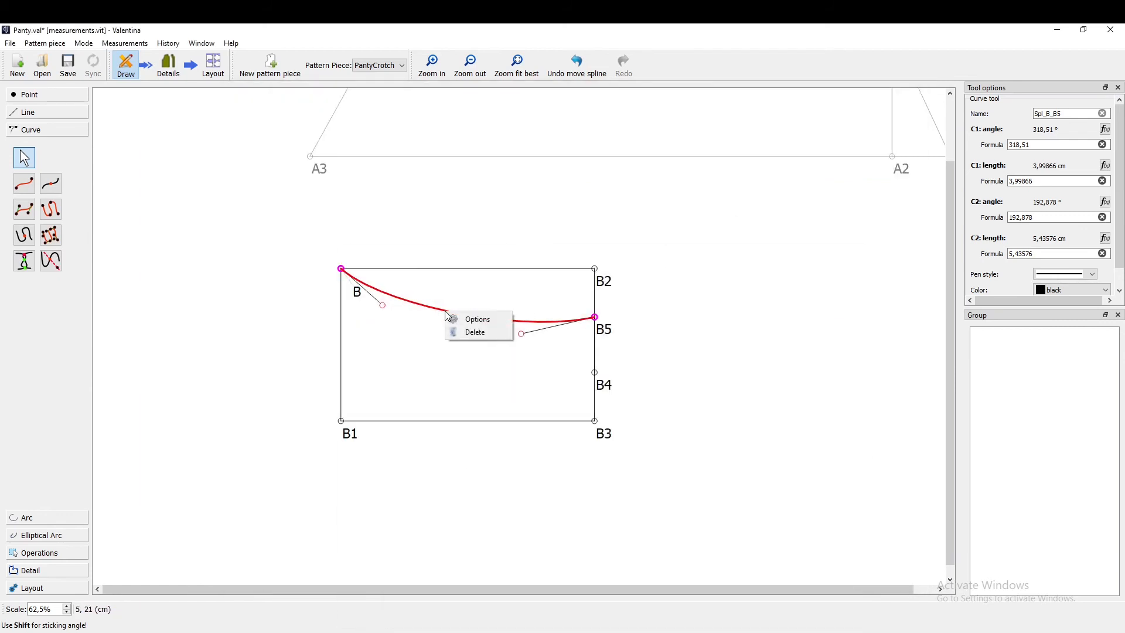
left_click(452, 316)
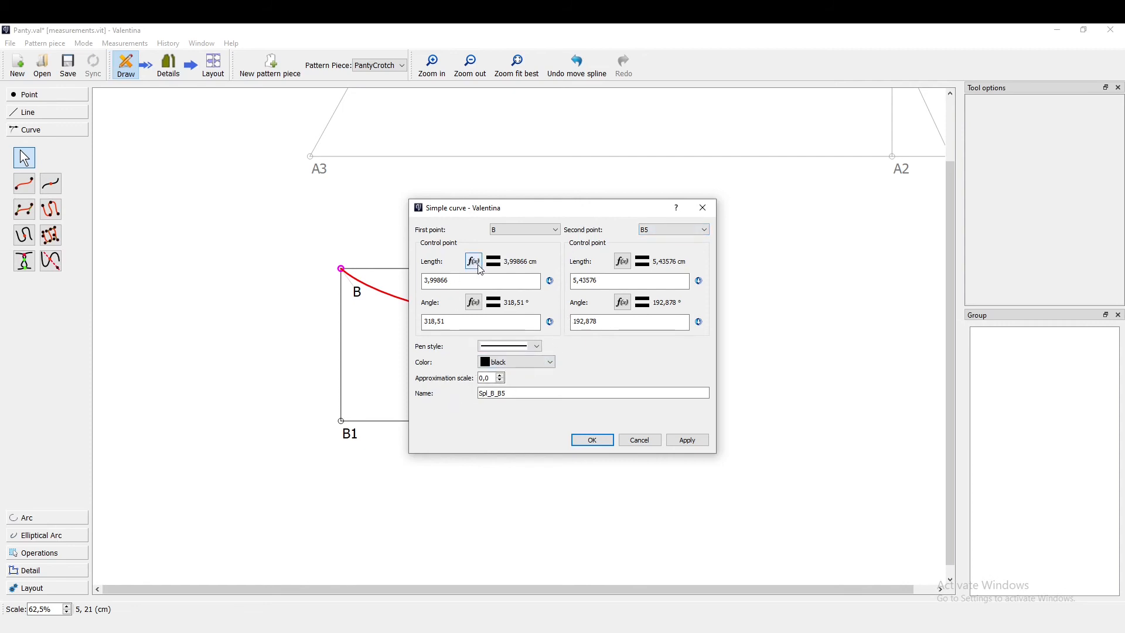
left_click_drag(484, 211, 679, 192)
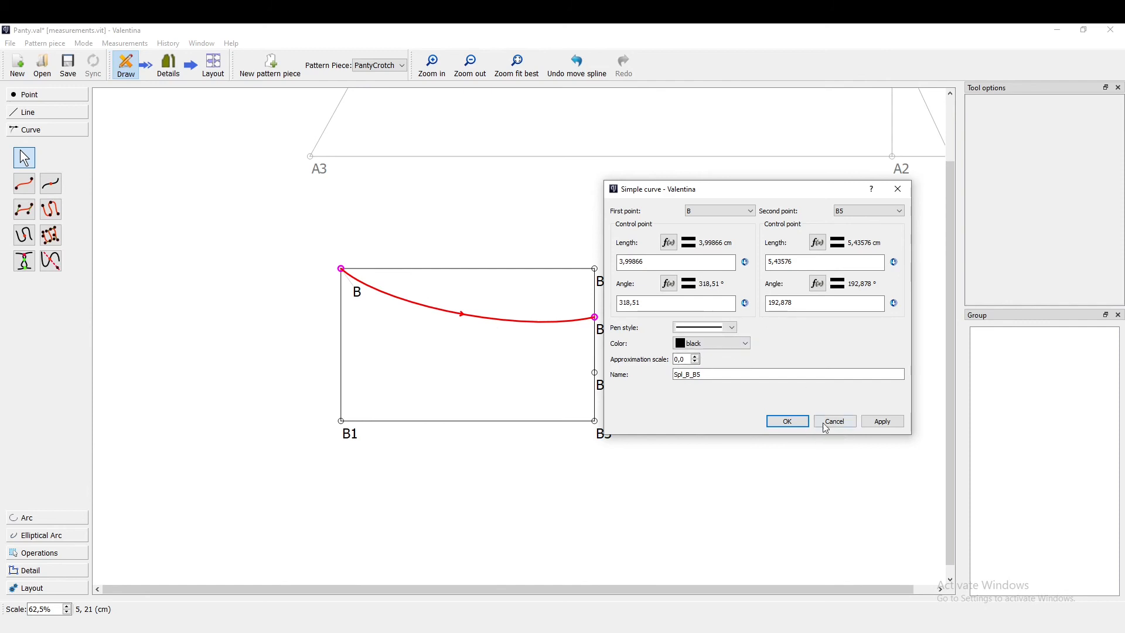
left_click(793, 422)
- Draw a simple curve from point B1 to point B4 for the lower crotch side
left_click(21, 188)
left_click(341, 421)
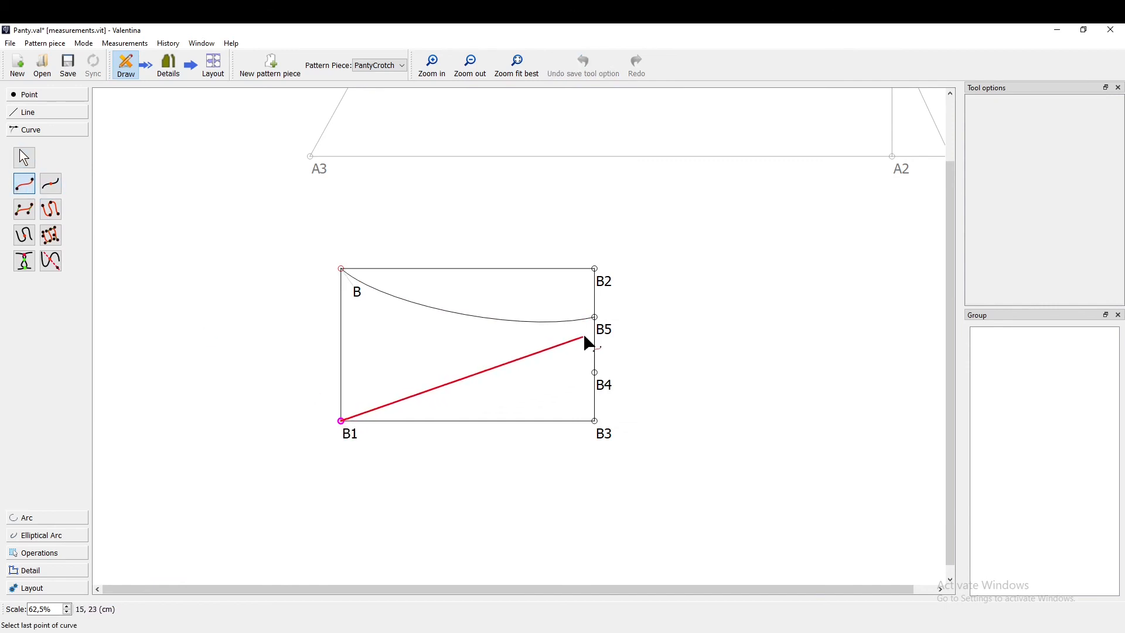
left_click(596, 373)
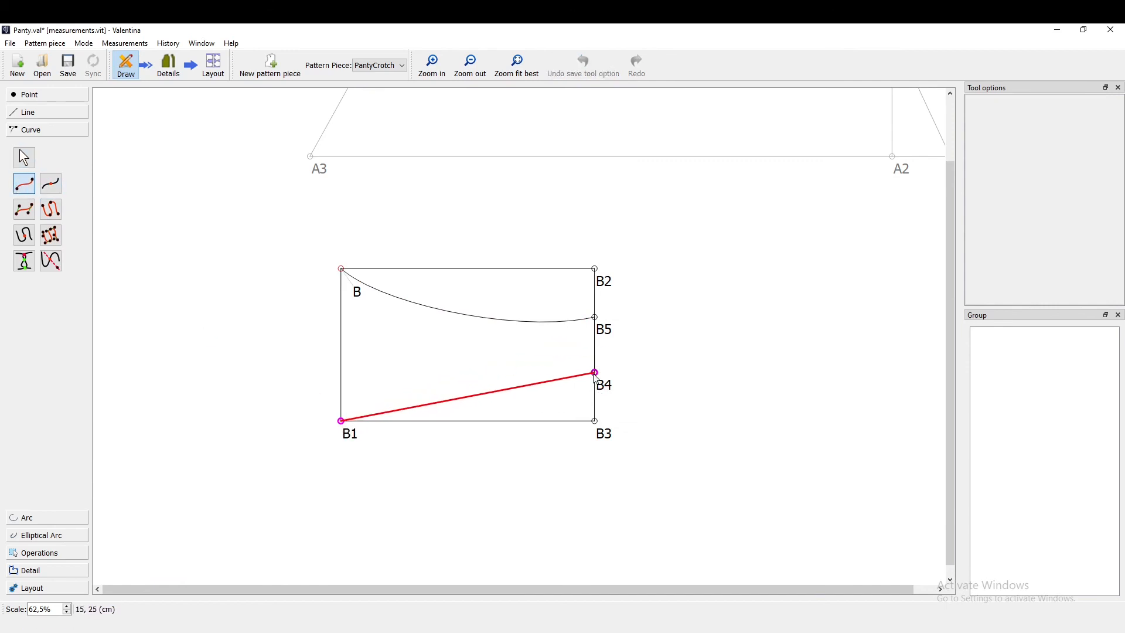
key("Return")
- Bend curve B1–B4 inward with control points about 3,2 cm at 65° from B1 and about 4,1 cm at 150° from B4
left_click(466, 396)
left_click_drag(466, 396, 446, 371)
left_click_drag(317, 388, 367, 386)
left_click_drag(572, 341, 554, 346)
left_click_drag(474, 377, 463, 368)
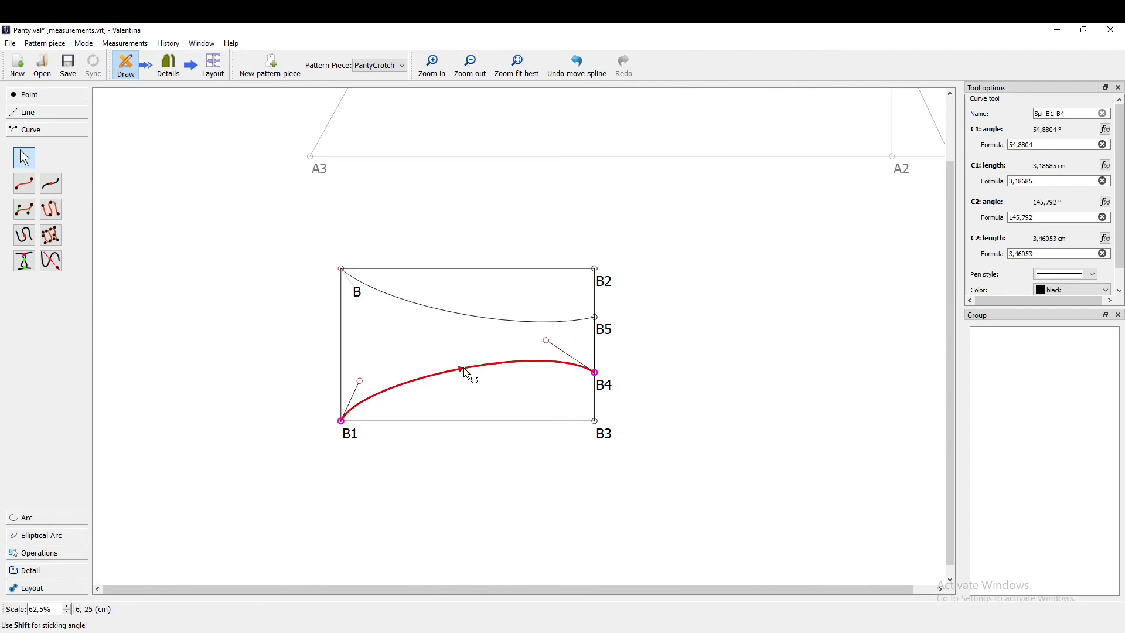
left_click(552, 351)
left_click(549, 367)
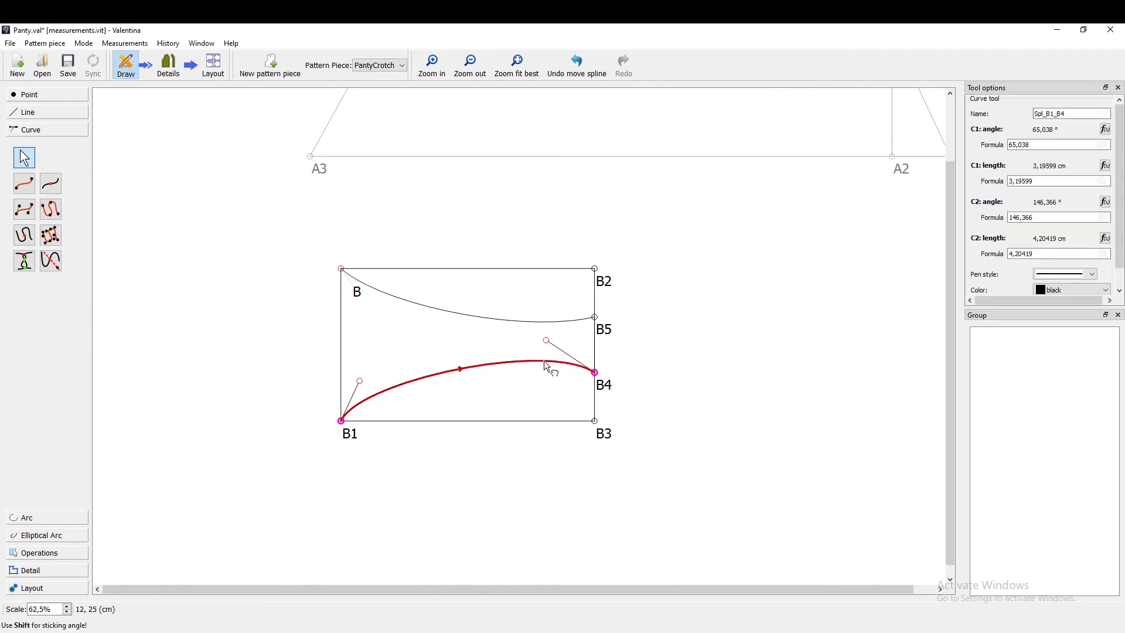
- Refine curve B–B5 with control points about 4,1 cm at 313° from B and about 5,5 cm at 194,6° from B5
left_click(537, 322)
left_click_drag(523, 334, 524, 339)
left_click_drag(383, 305, 378, 310)
left_click_drag(523, 339, 521, 337)
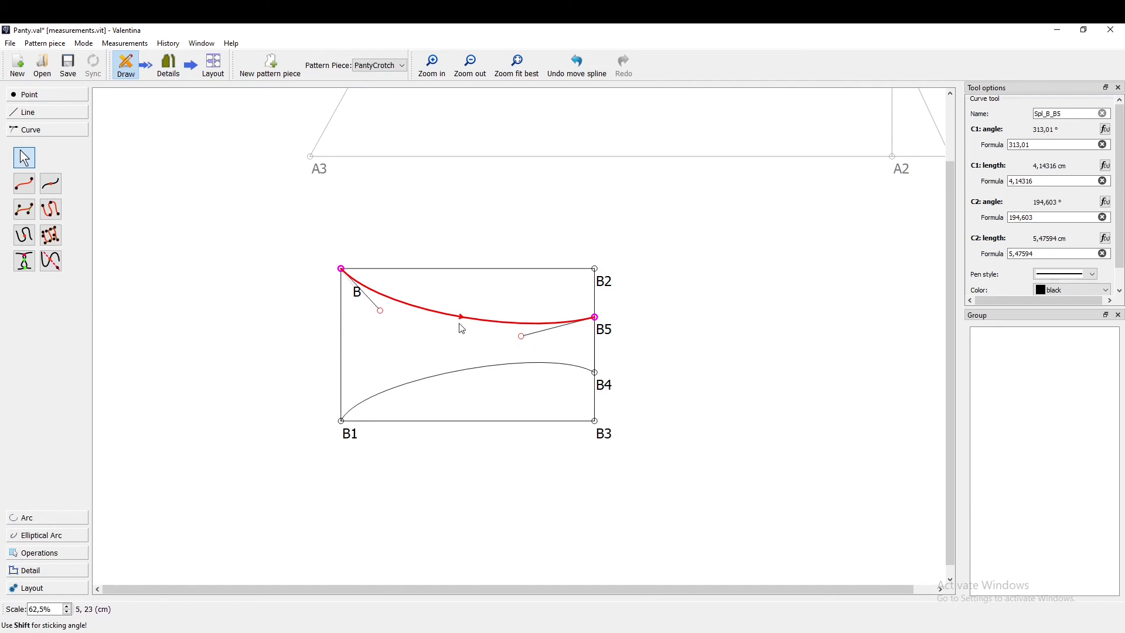
left_click(481, 300)
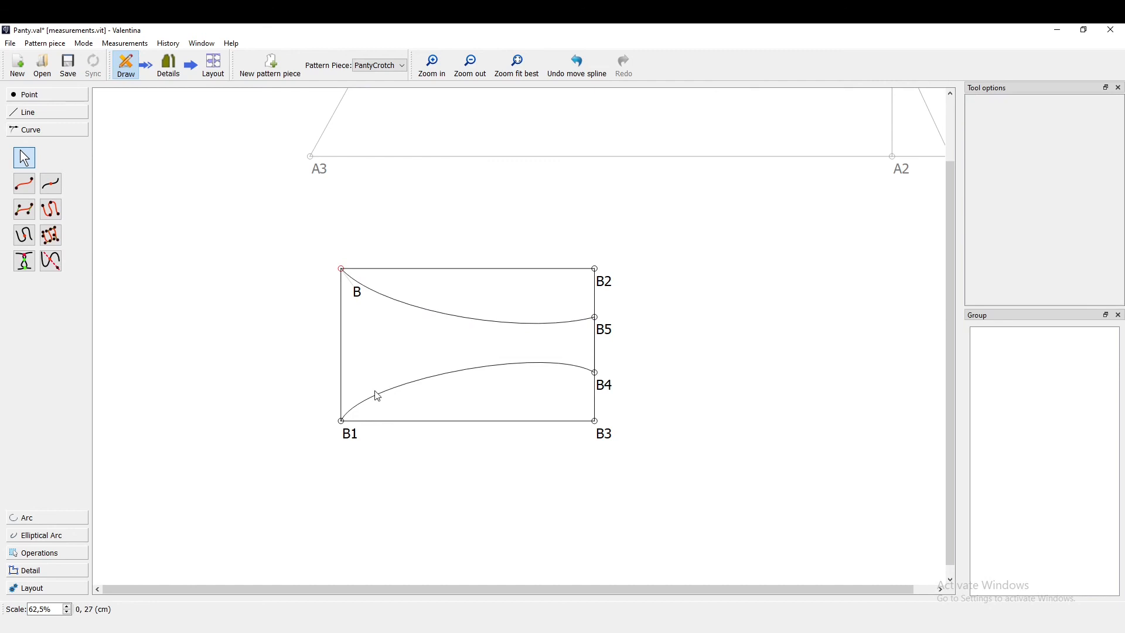
- Flatten curve B1–B4 by moving B1's control point to about 3,2 cm at 58,5° and B4's farther inward to match the upper curve
key("ctrl+m")
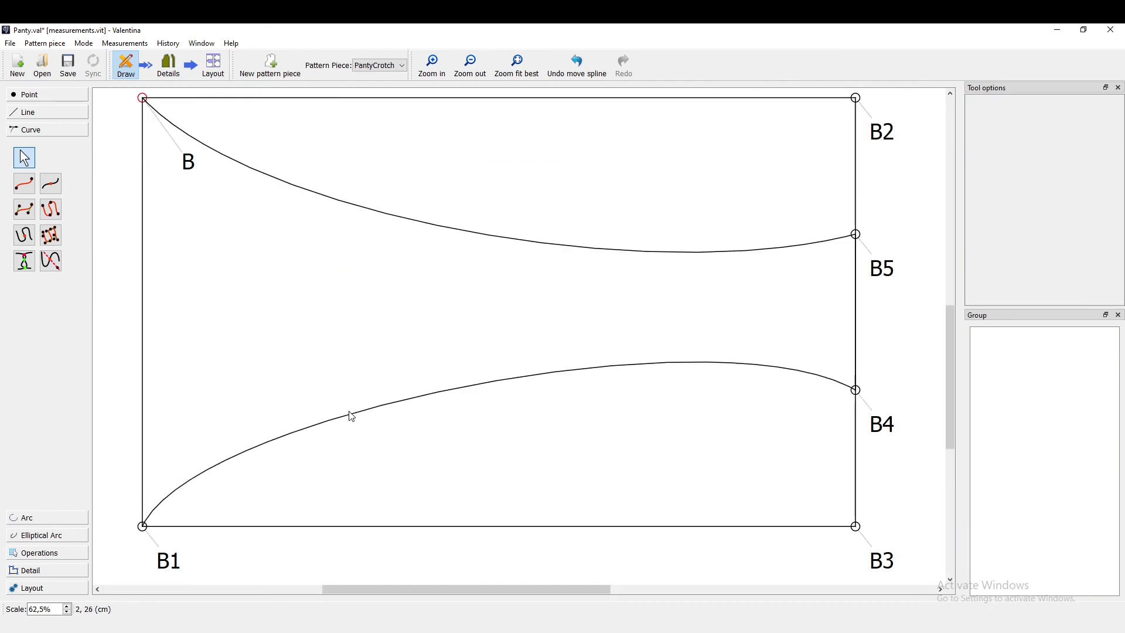
left_click(202, 473)
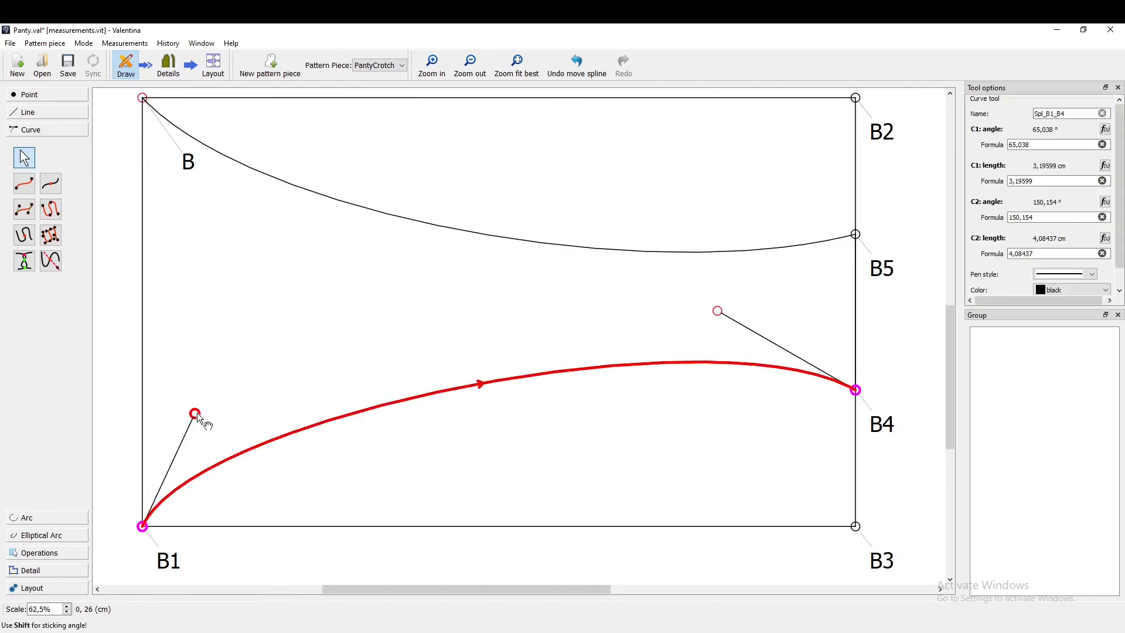
left_click_drag(195, 413, 208, 419)
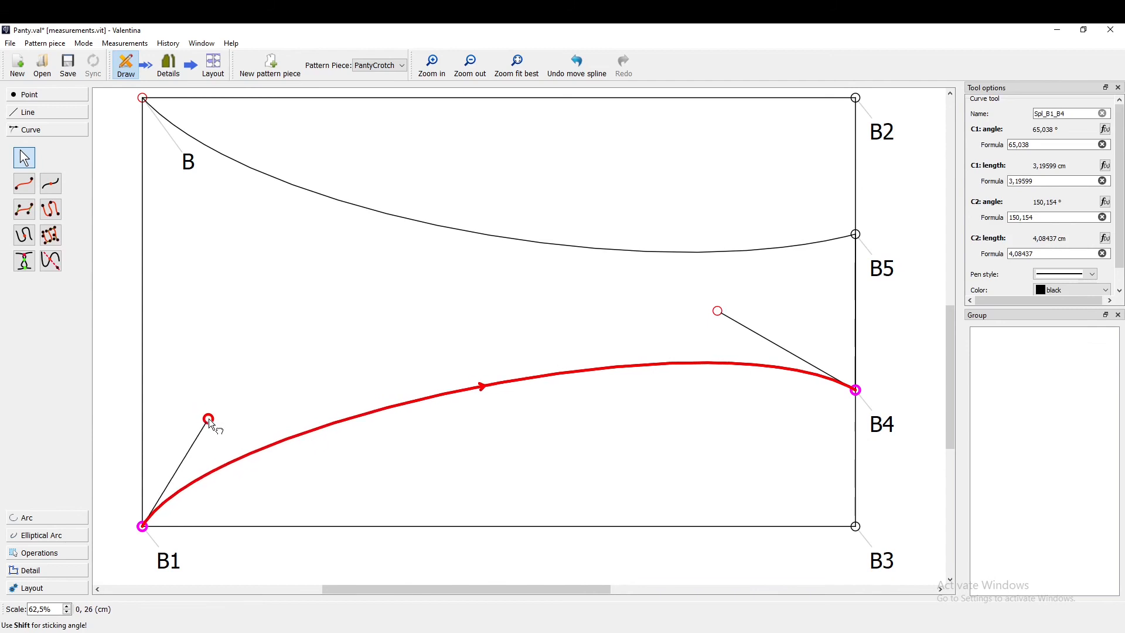
left_click_drag(720, 313, 673, 303)
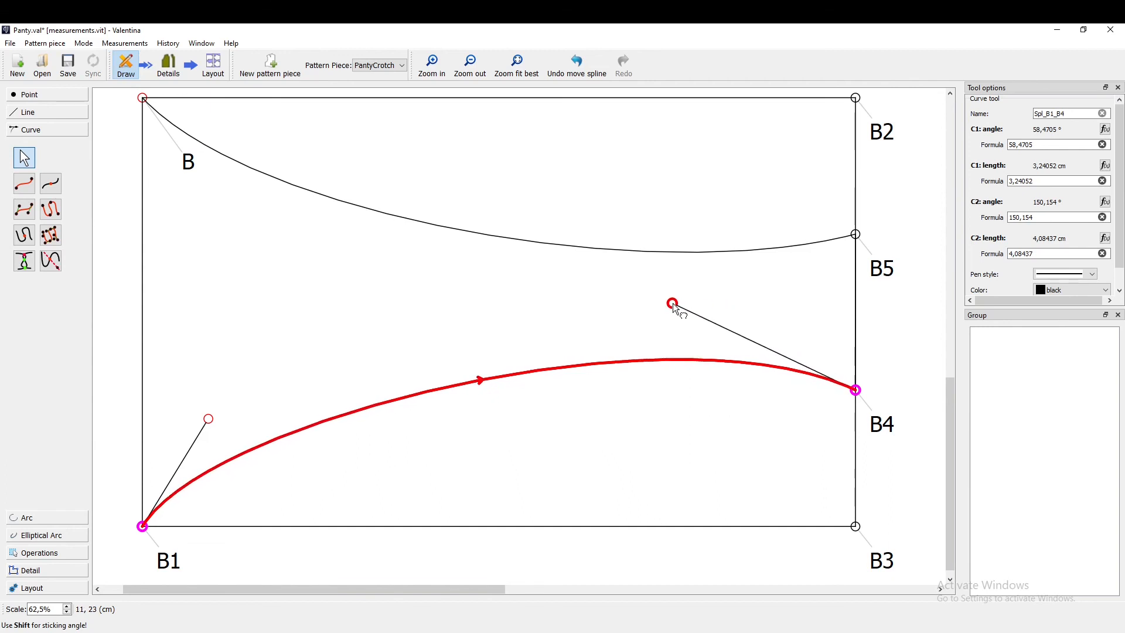
left_click(703, 217)
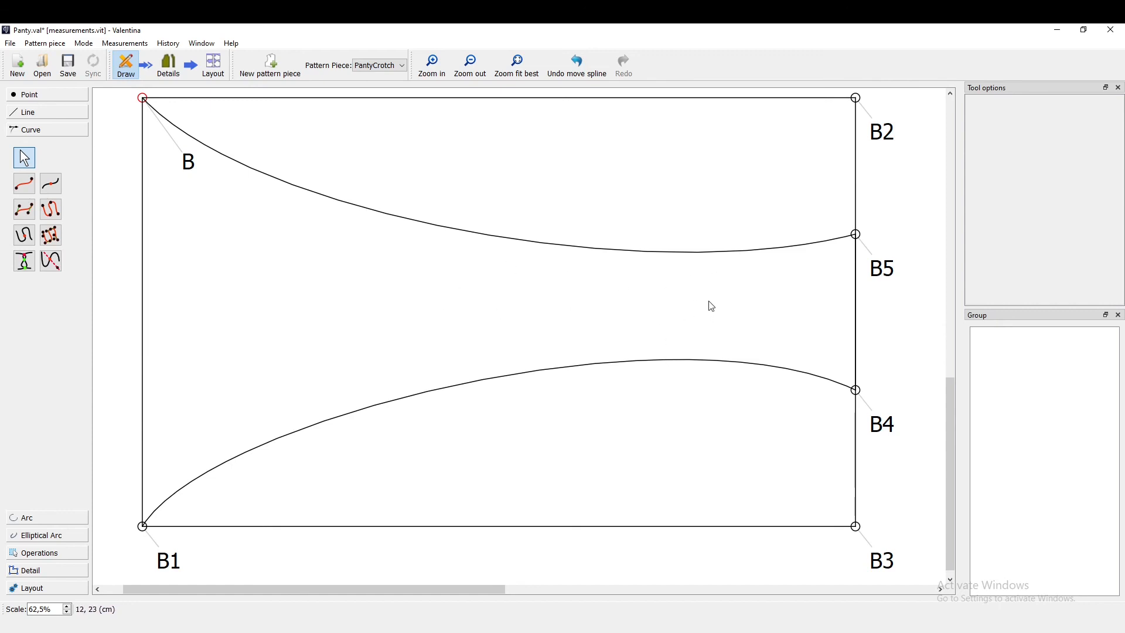
- Compare both crotch side curves with the Paint sketch and check the crotch draft beneath the hip piece
scroll(712, 306, "down", 3)
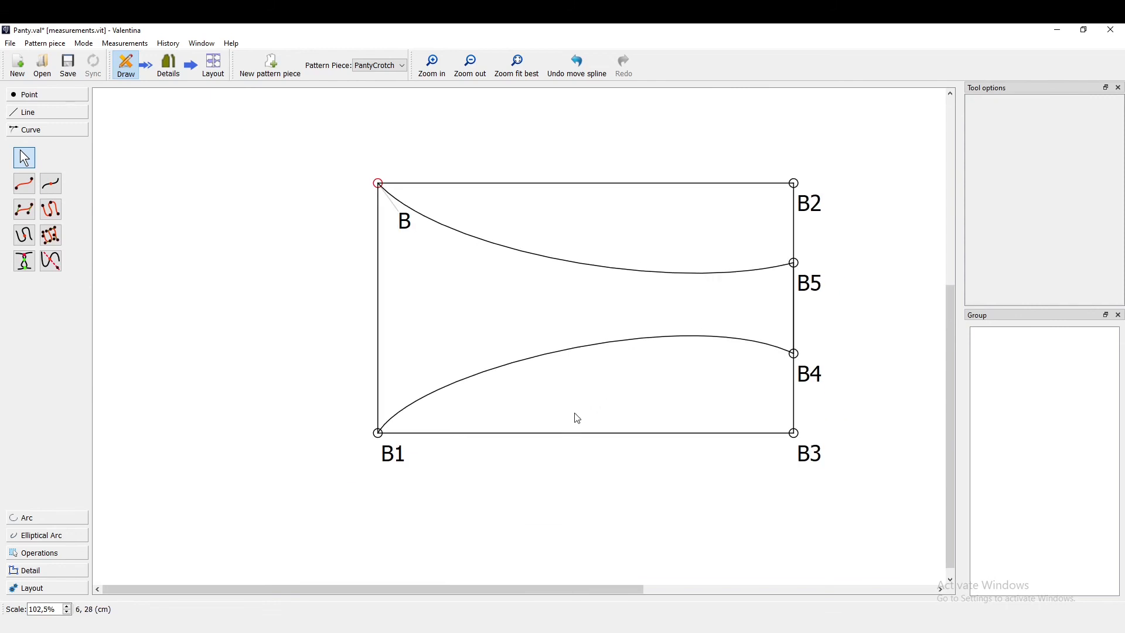
left_click(627, 630)
left_click(613, 630)
left_click_drag(525, 591, 548, 590)
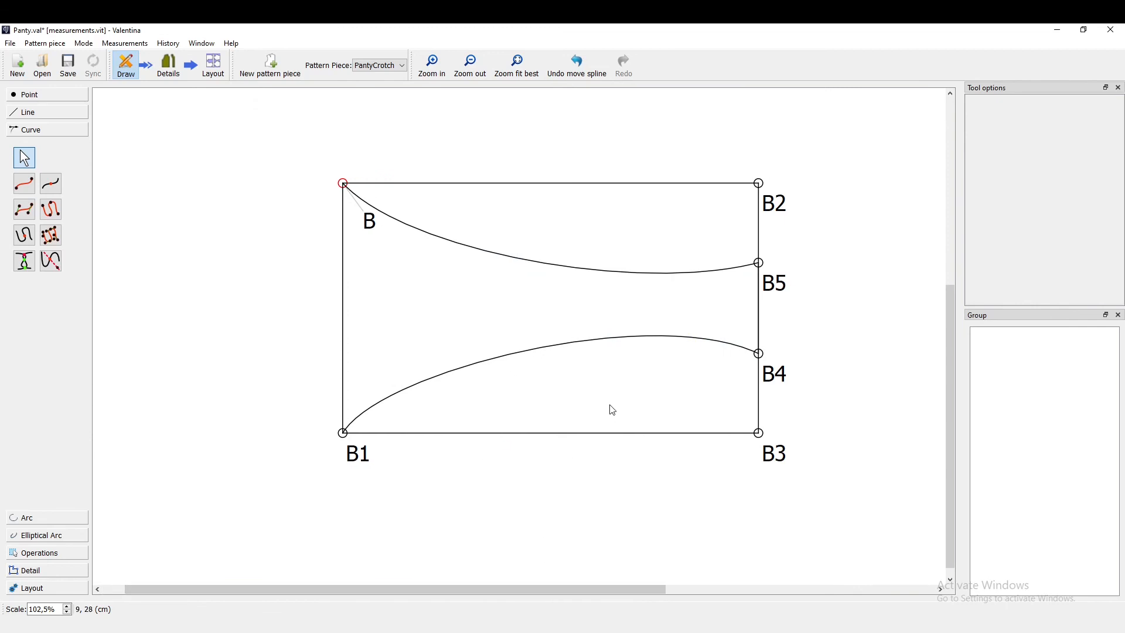
scroll(613, 410, "down", 3, "ctrl")
scroll(624, 409, "up", 3)
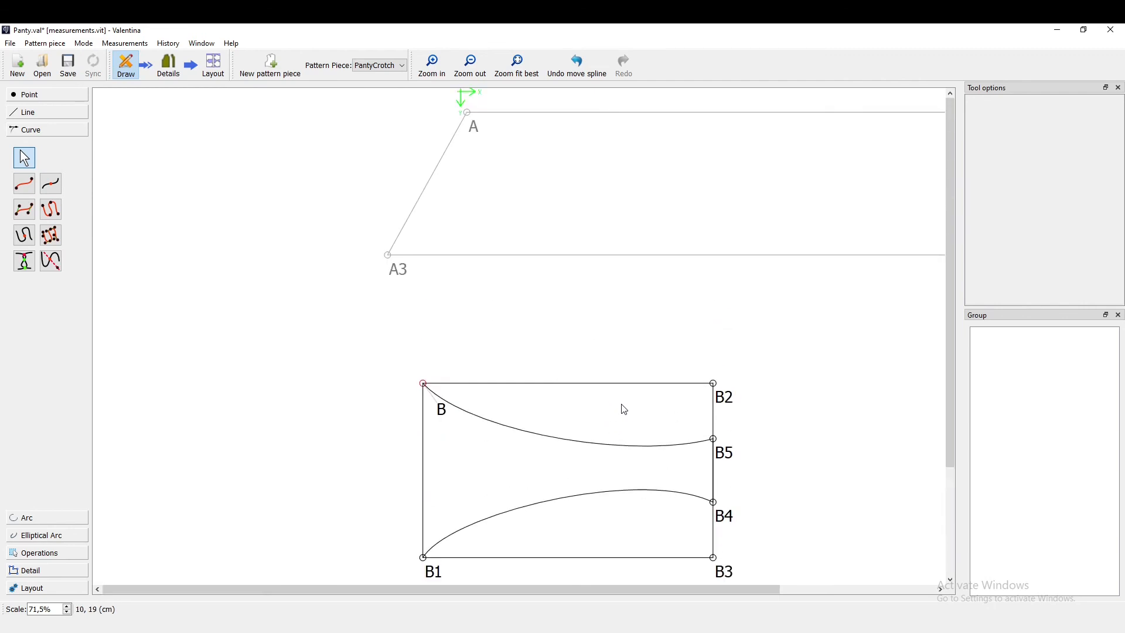
scroll(624, 410, "down", 2)
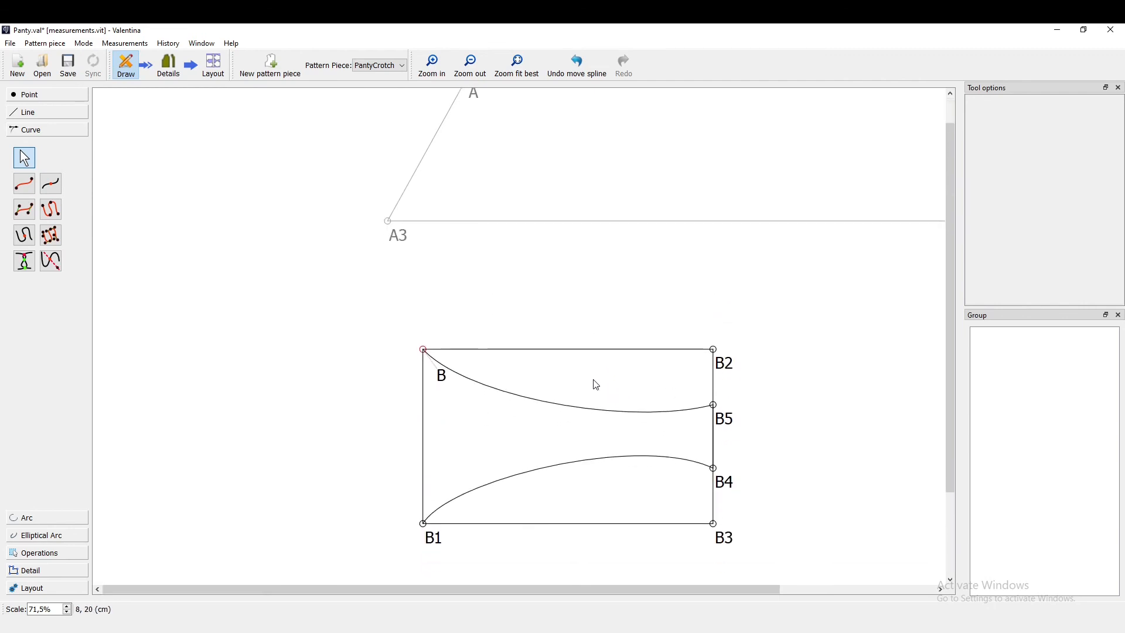
- Try to switch the pattern to Detail mode and dismiss the notice
left_click(171, 76)
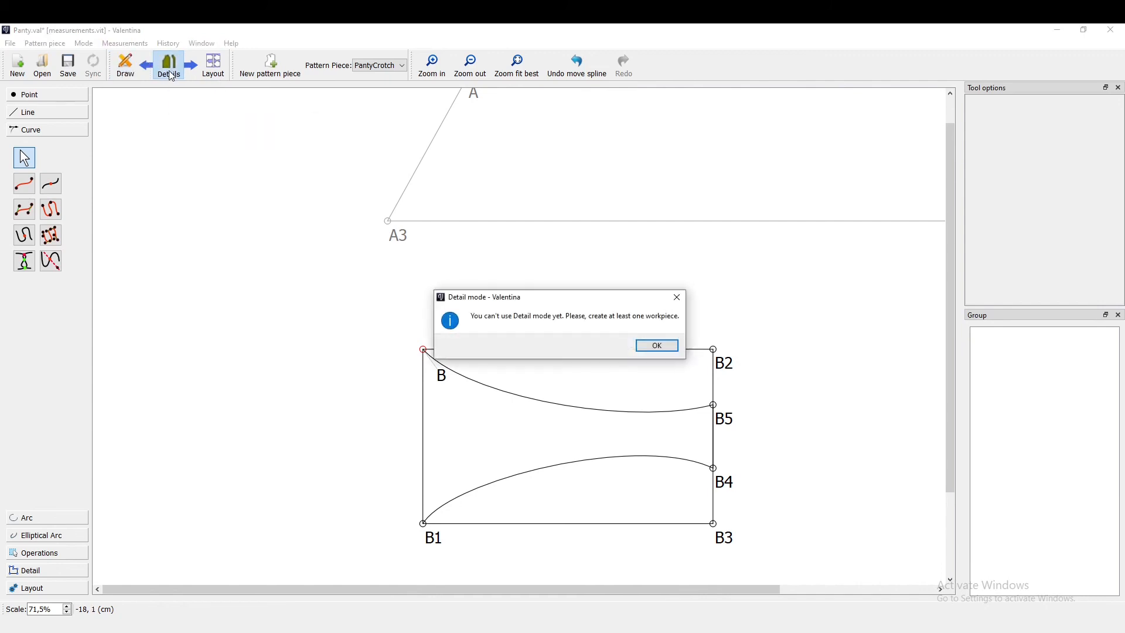
left_click(659, 348)
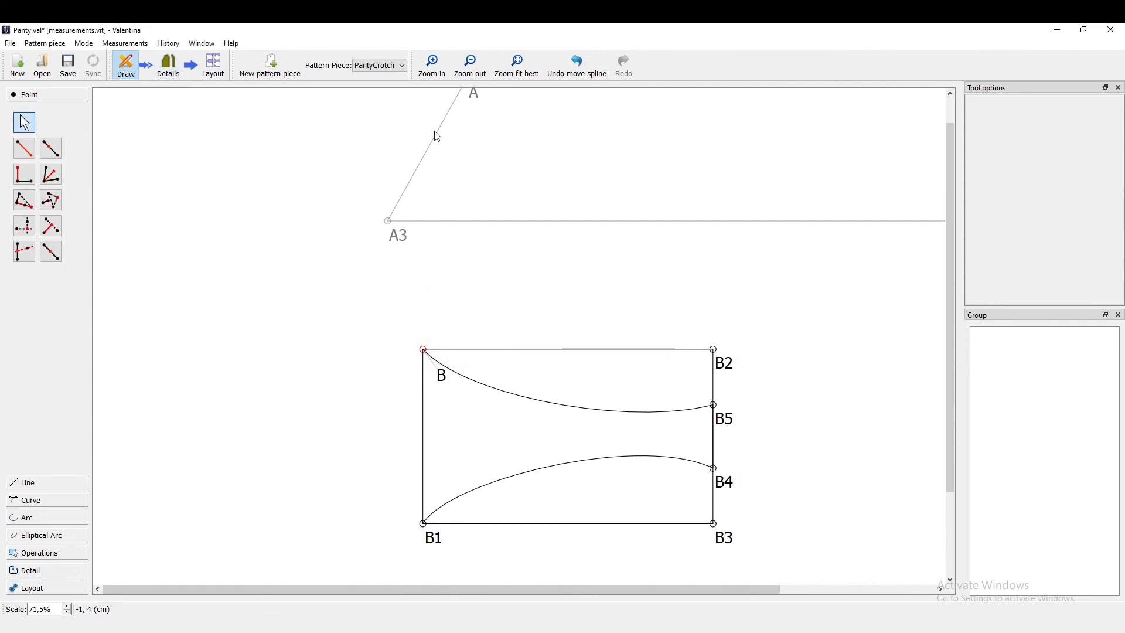
- Make PantyHip the active pattern piece and show the Operations tools
left_click(390, 71)
left_click(387, 79)
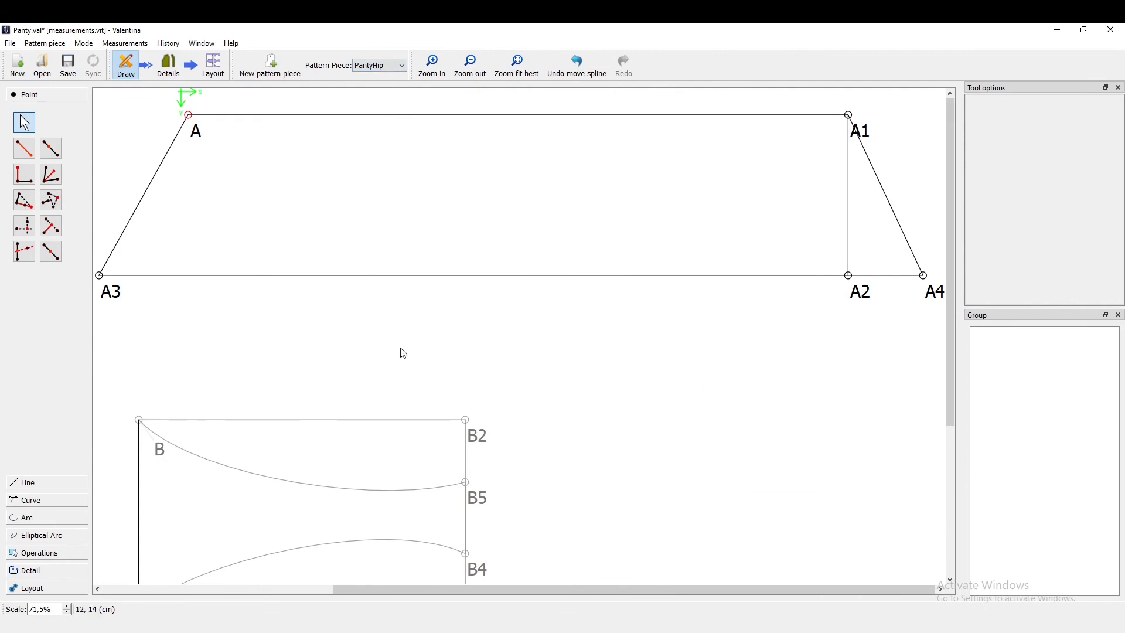
left_click(53, 555)
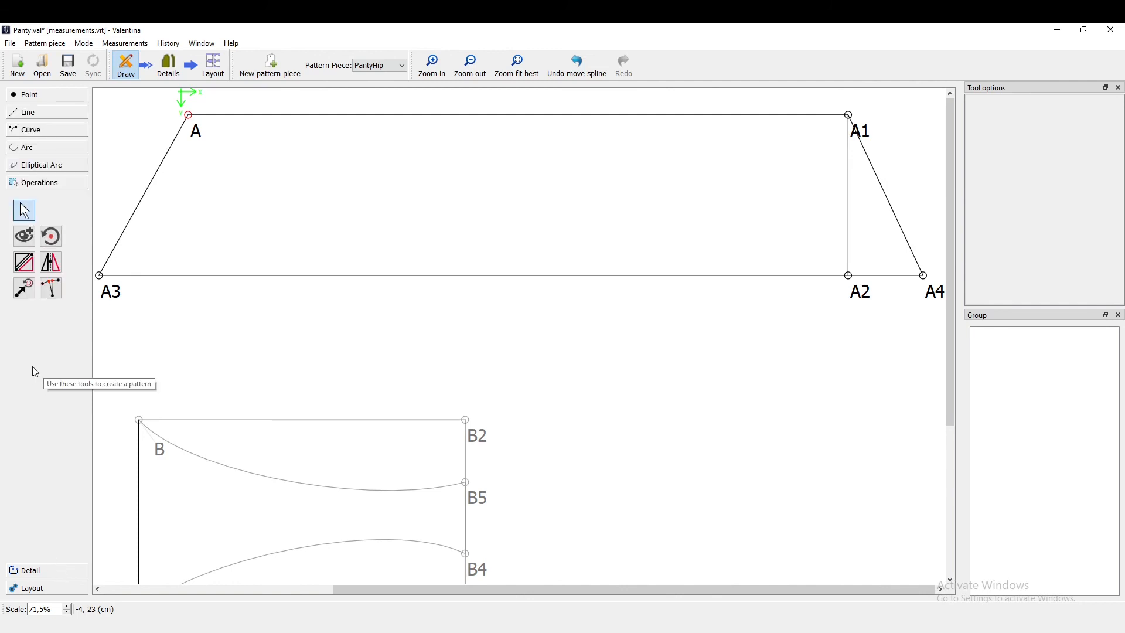